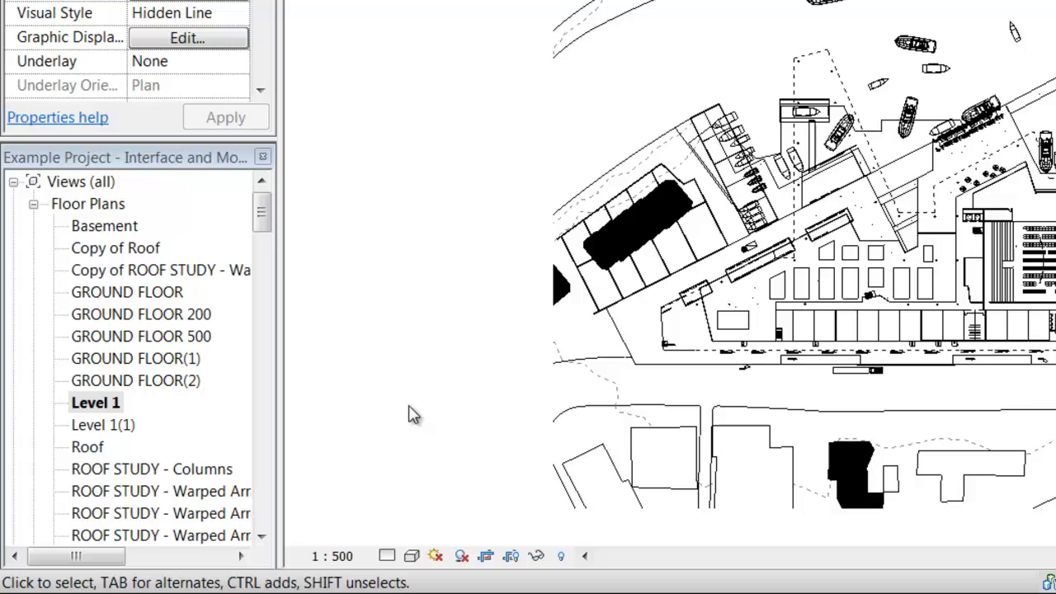
click(344, 556)
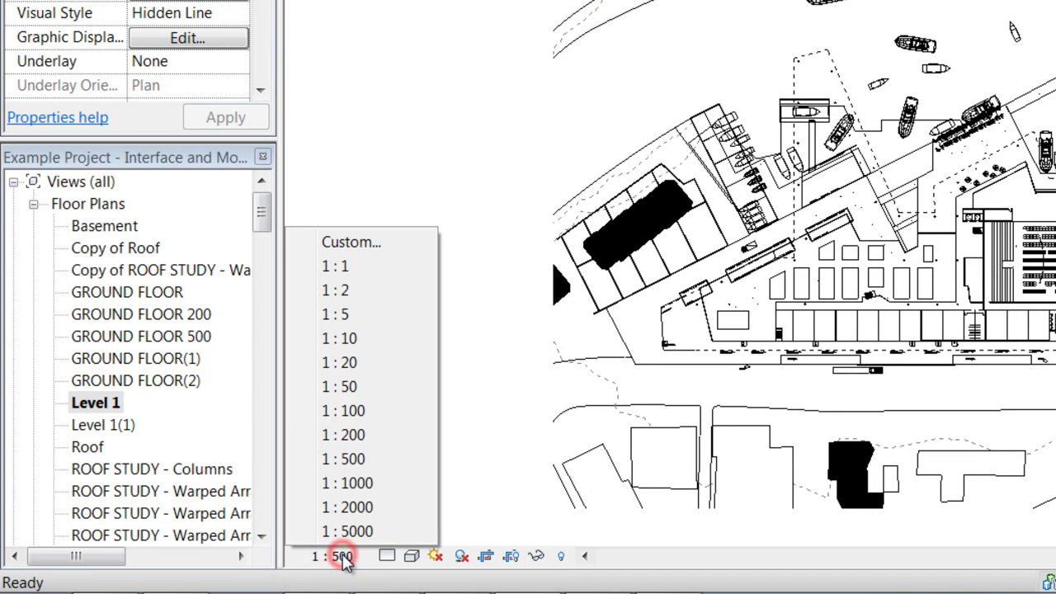
click(342, 239)
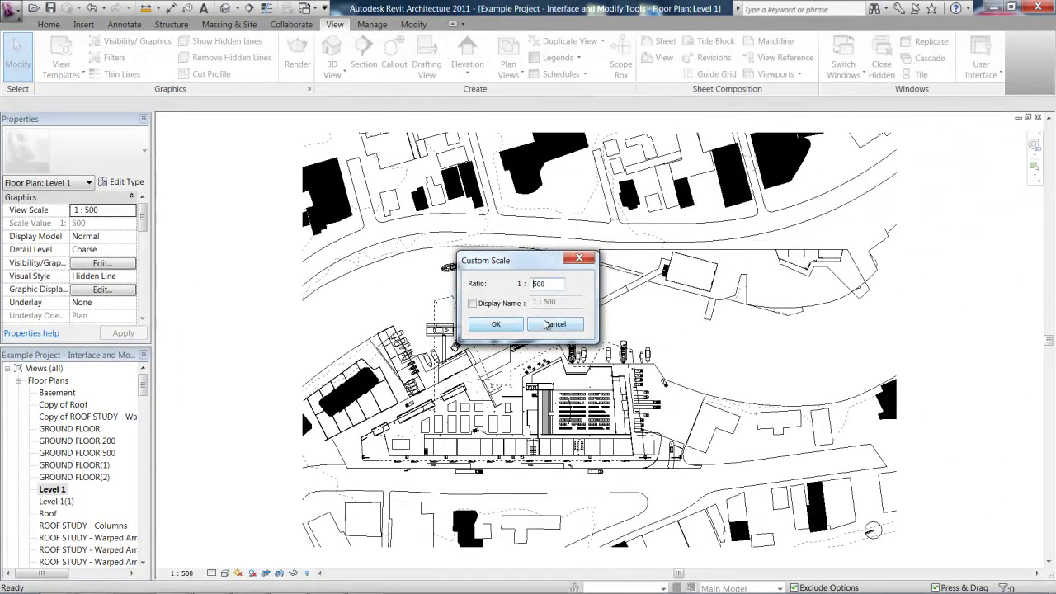
click(1013, 99)
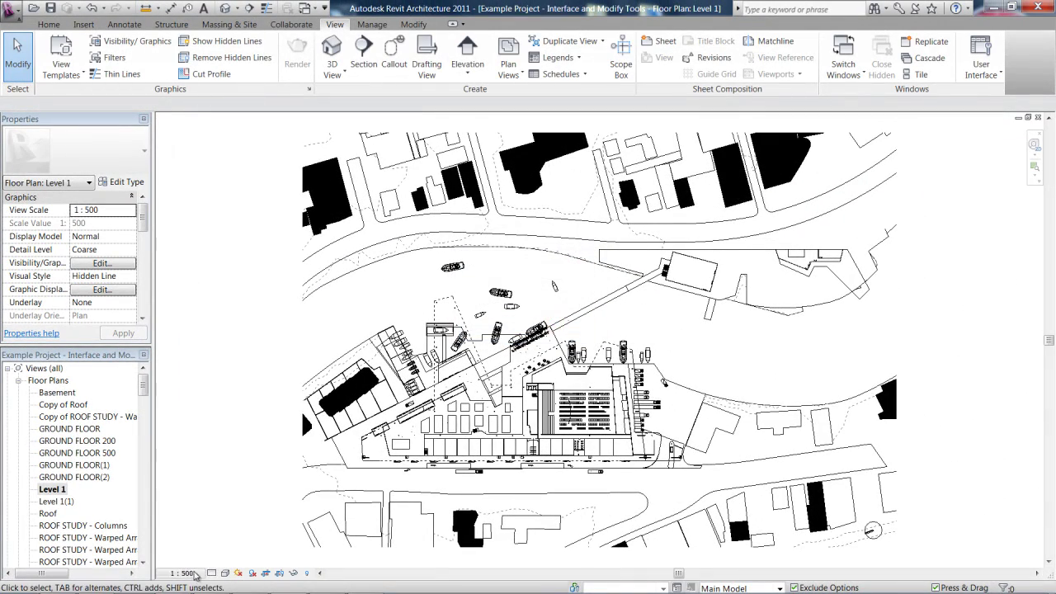
Step: Set the Level 1 floor plan's view scale to 1:100
click(183, 573)
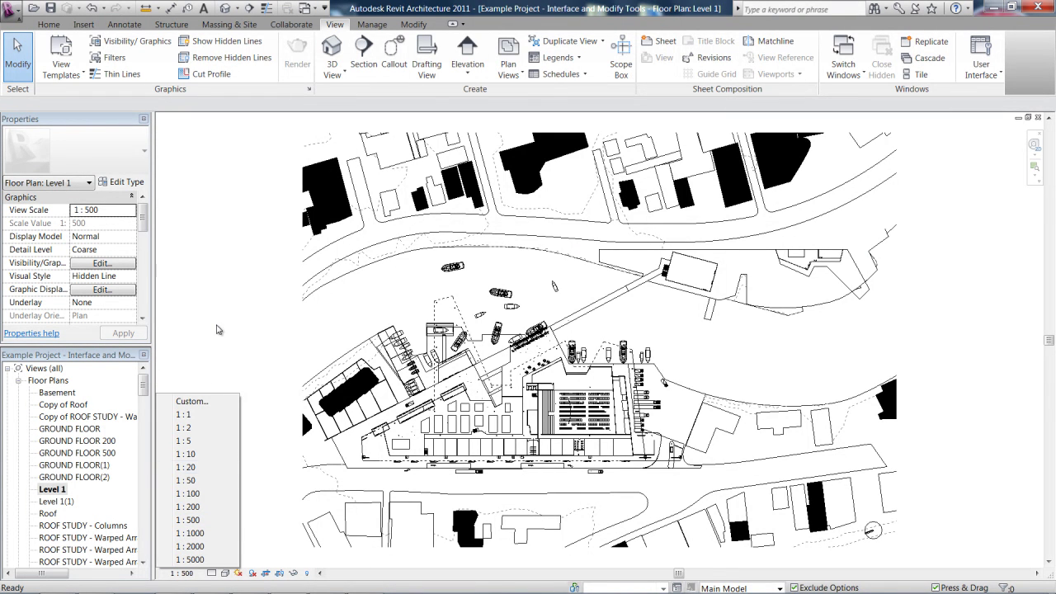
click(203, 494)
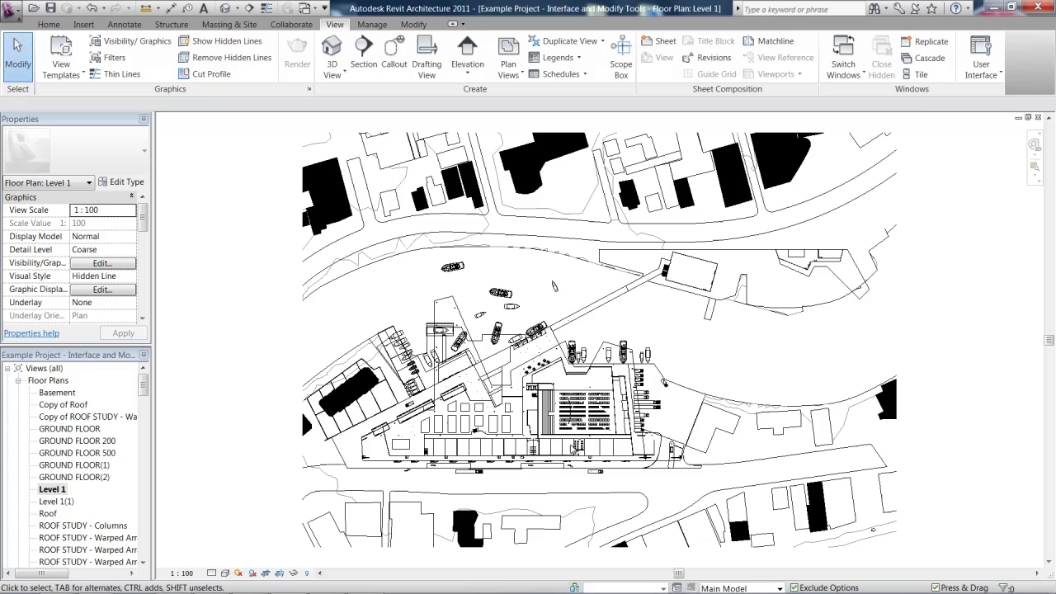
scroll(622, 401, up, 5)
scroll(495, 443, up, 2)
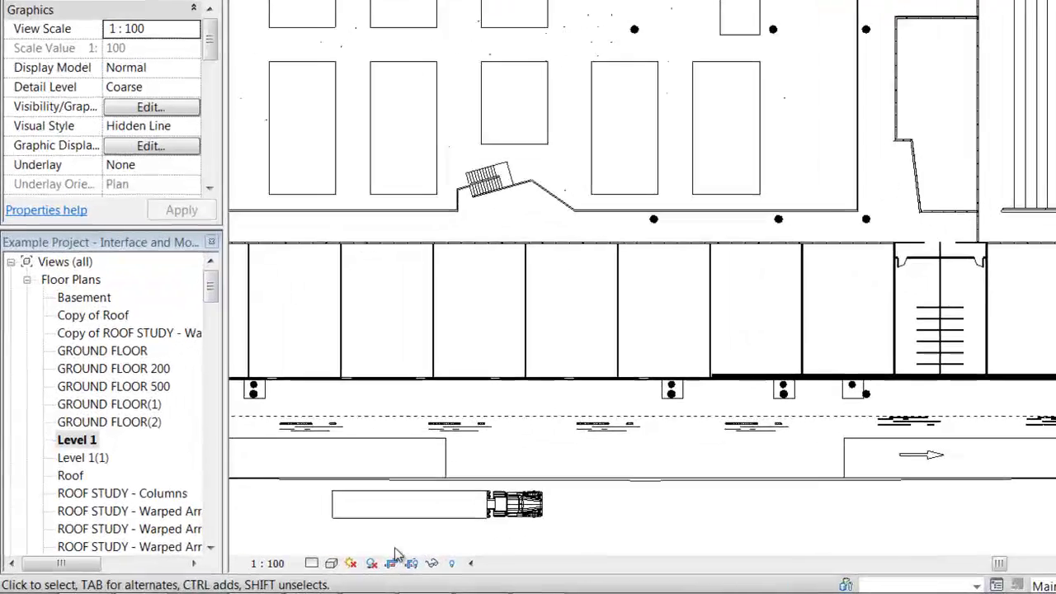
Step: Set the Level 1 floor plan's detail level to Fine and look over the plan
click(311, 562)
click(337, 544)
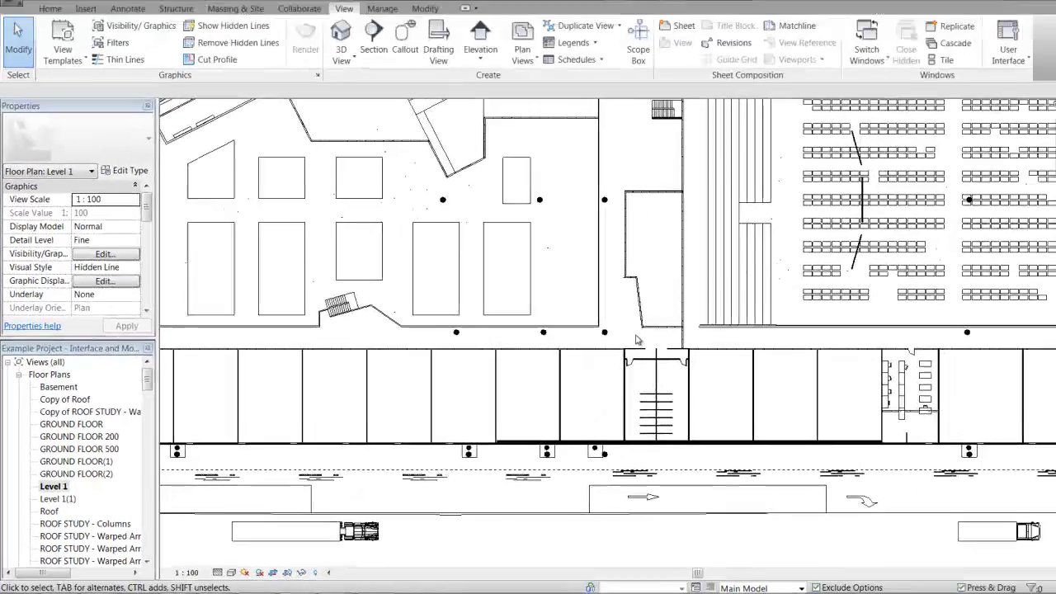
scroll(919, 222, down, 2)
scroll(683, 298, down, 4)
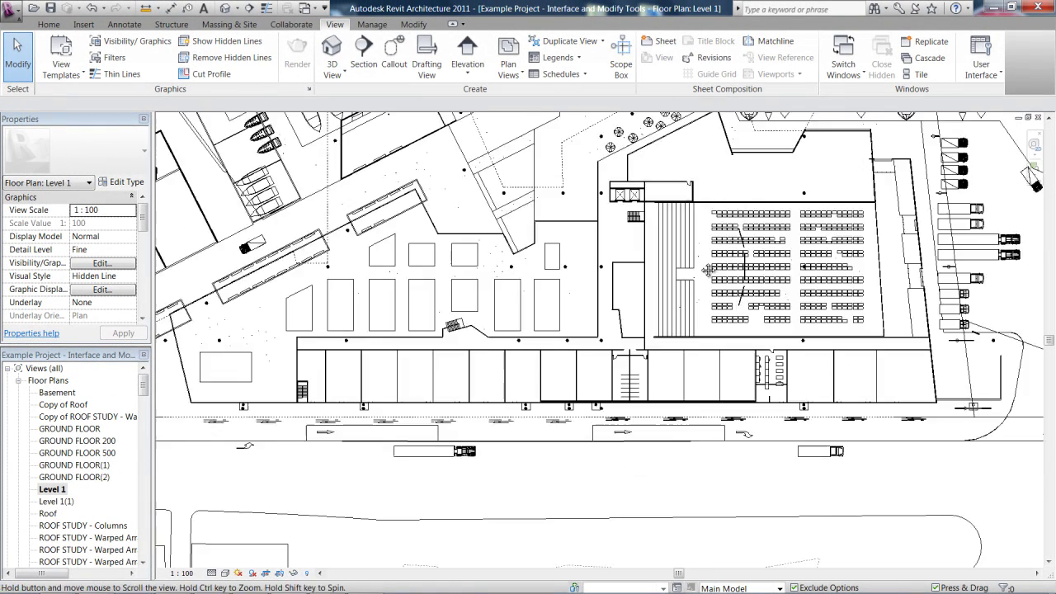
scroll(696, 375, up, 3)
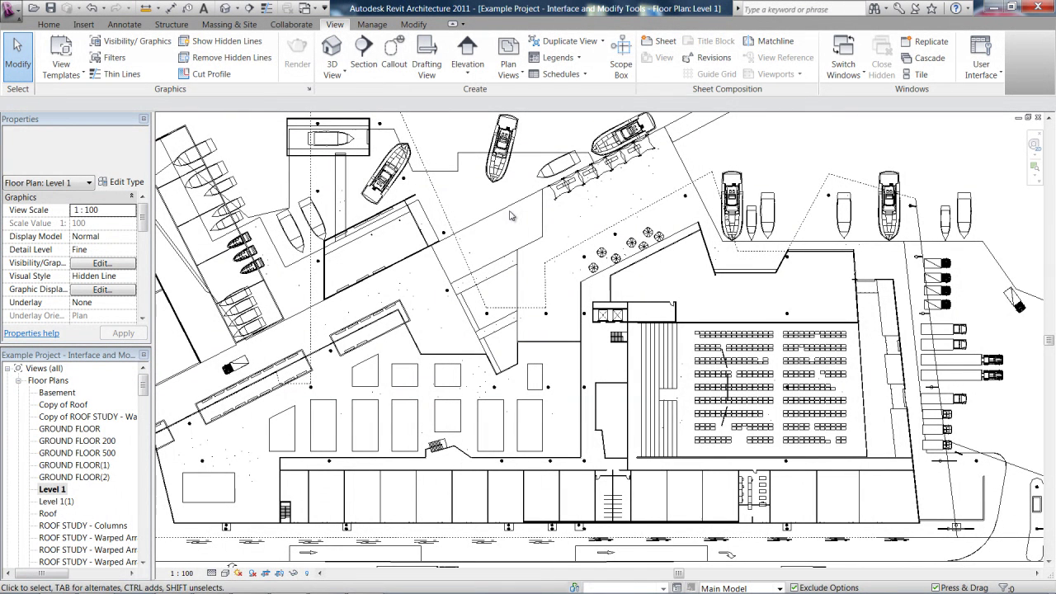
Step: Set the Level 1 floor plan's detail level to Coarse and look at the available visual styles
click(212, 573)
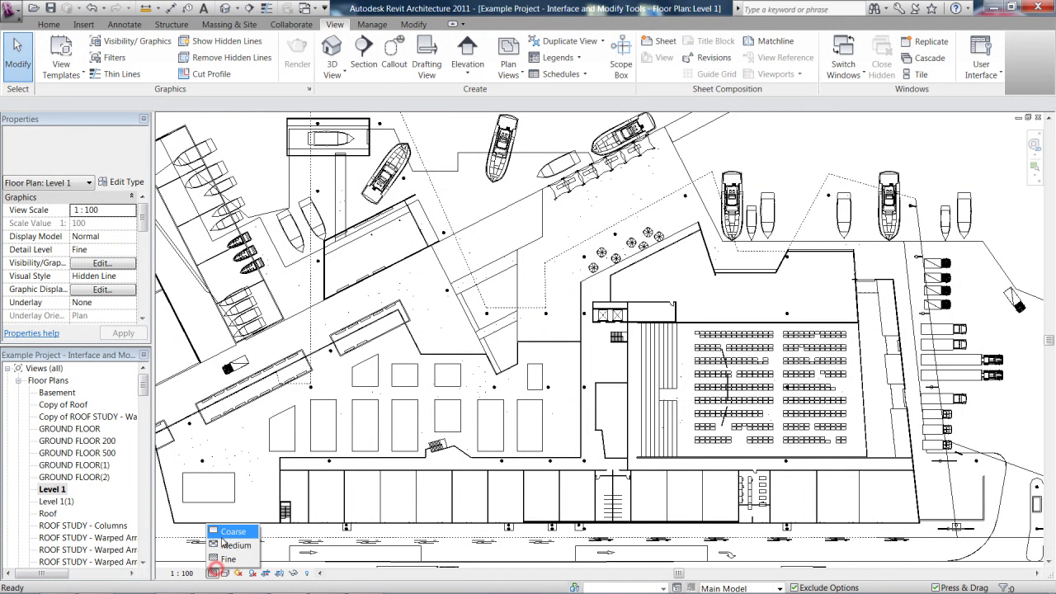
click(228, 529)
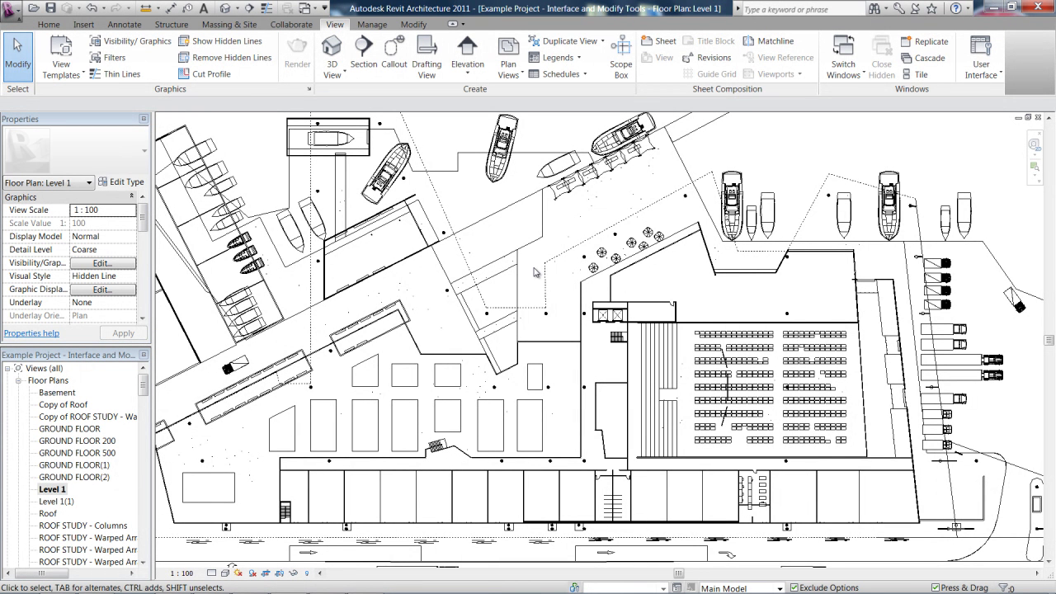
click(212, 573)
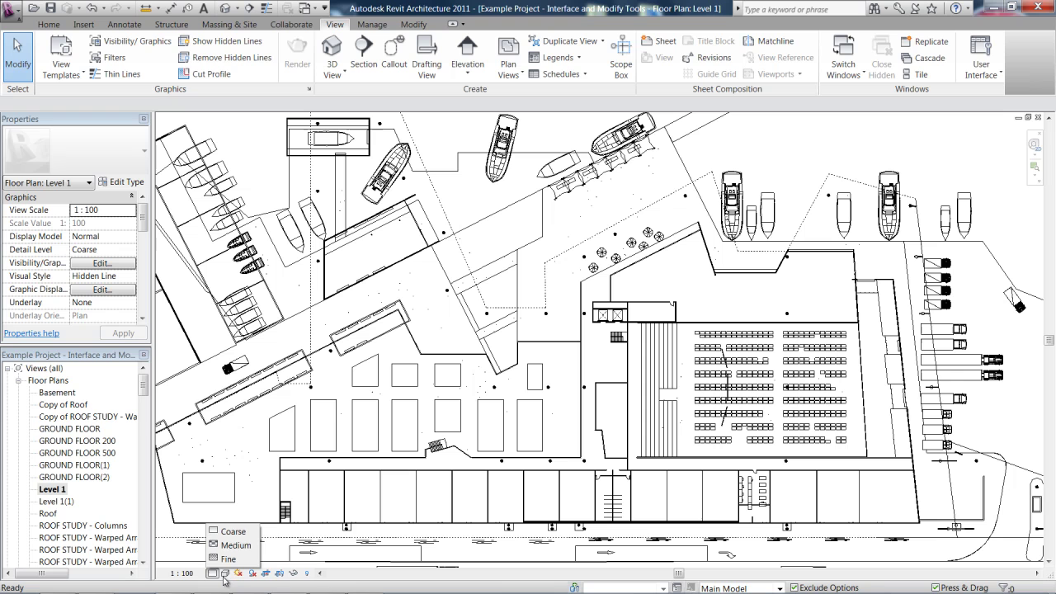
click(225, 575)
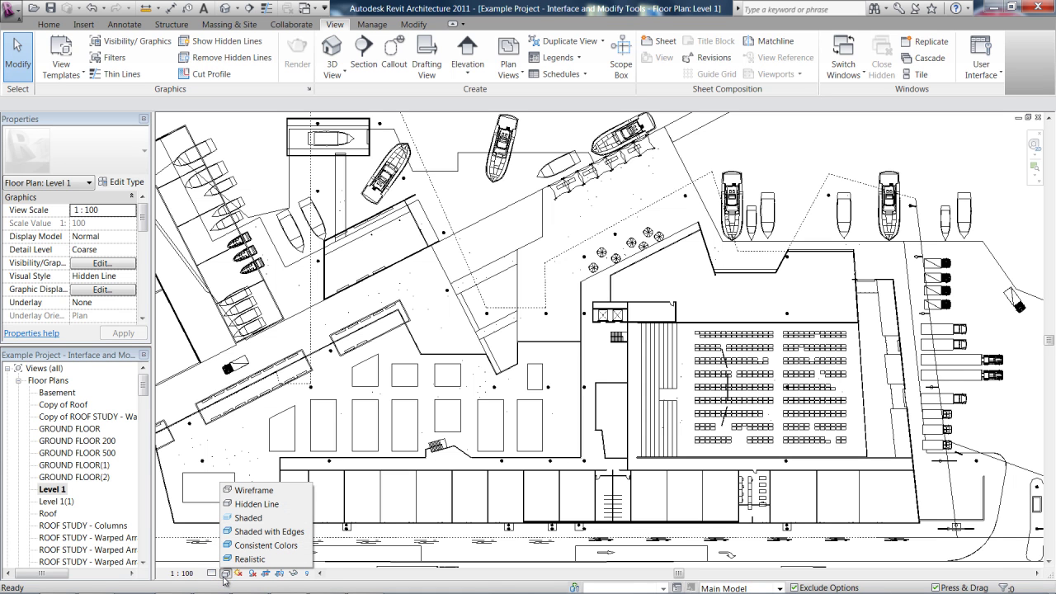
Step: Open the 3D view named "! THE Courtyard View"
click(143, 383)
mouse_move(143, 384)
mouse_down()
mouse_move(146, 526)
mouse_move(144, 415)
mouse_move(144, 425)
mouse_up()
click(79, 370)
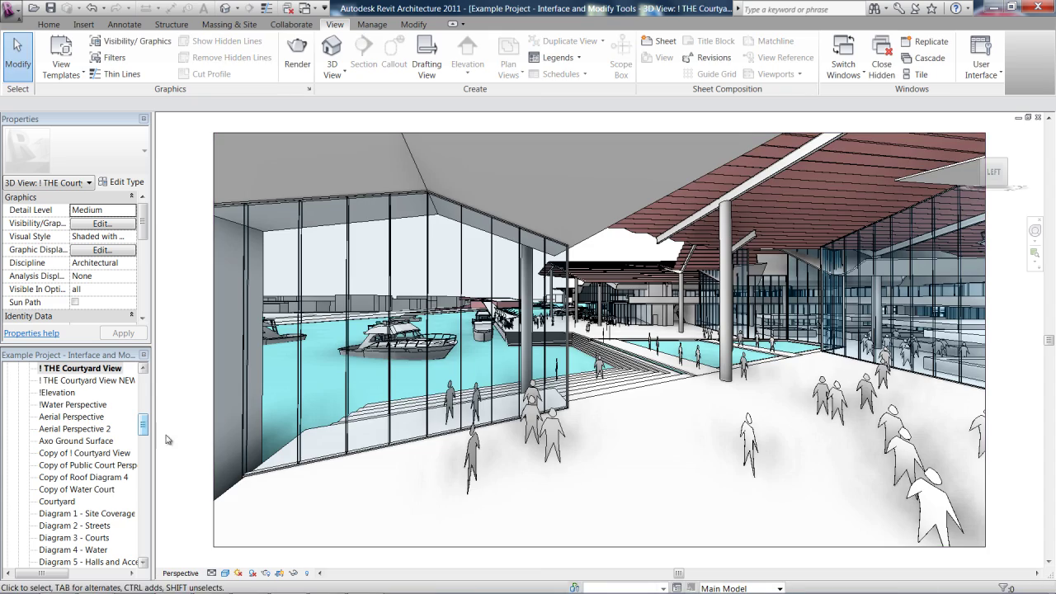
Step: Set the Courtyard perspective's visual style to Wireframe
click(223, 574)
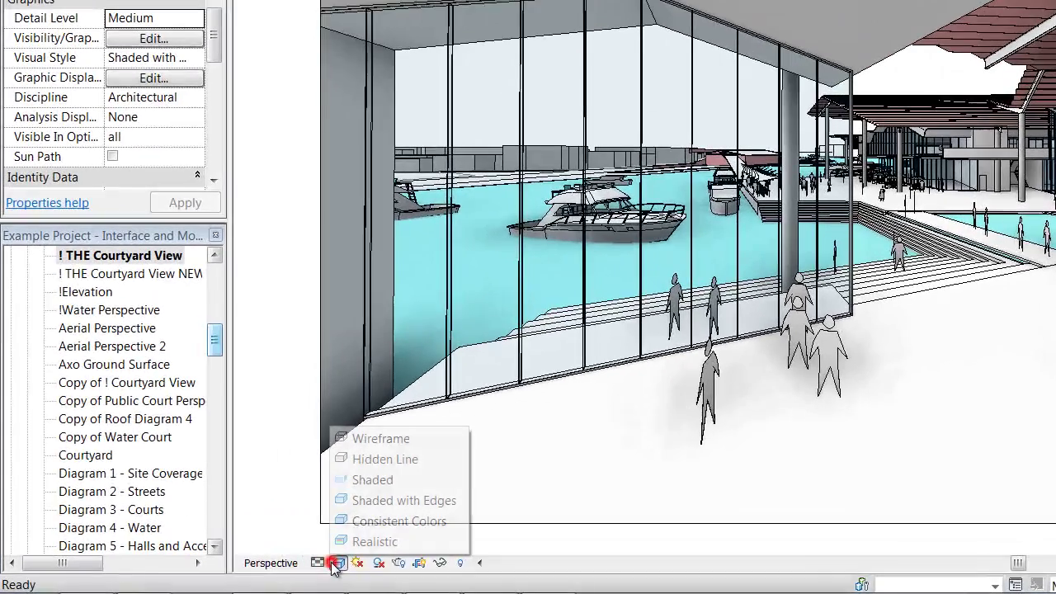
click(264, 499)
click(289, 448)
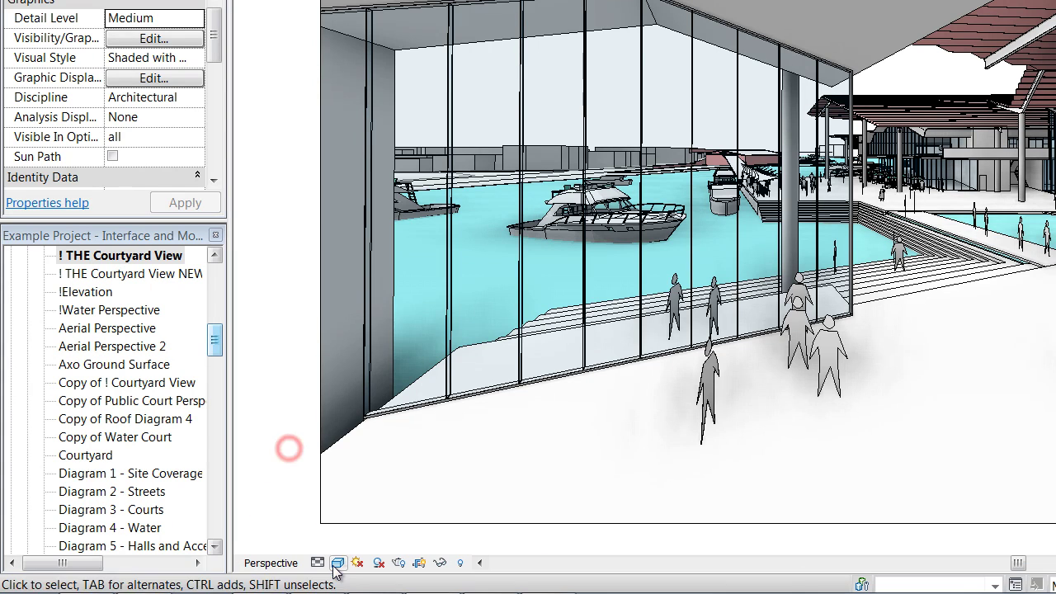
click(333, 565)
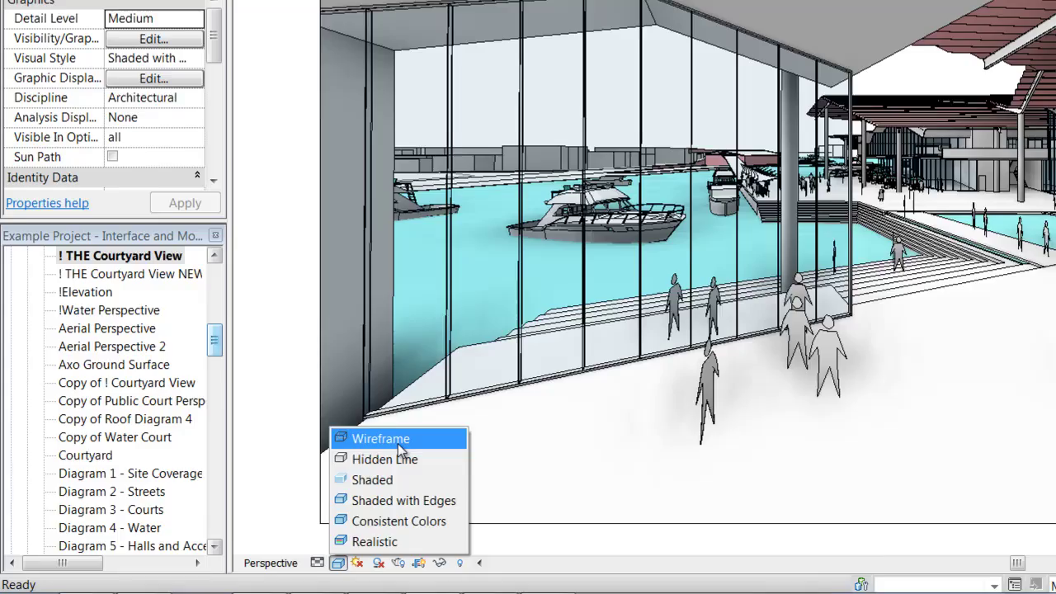
click(399, 444)
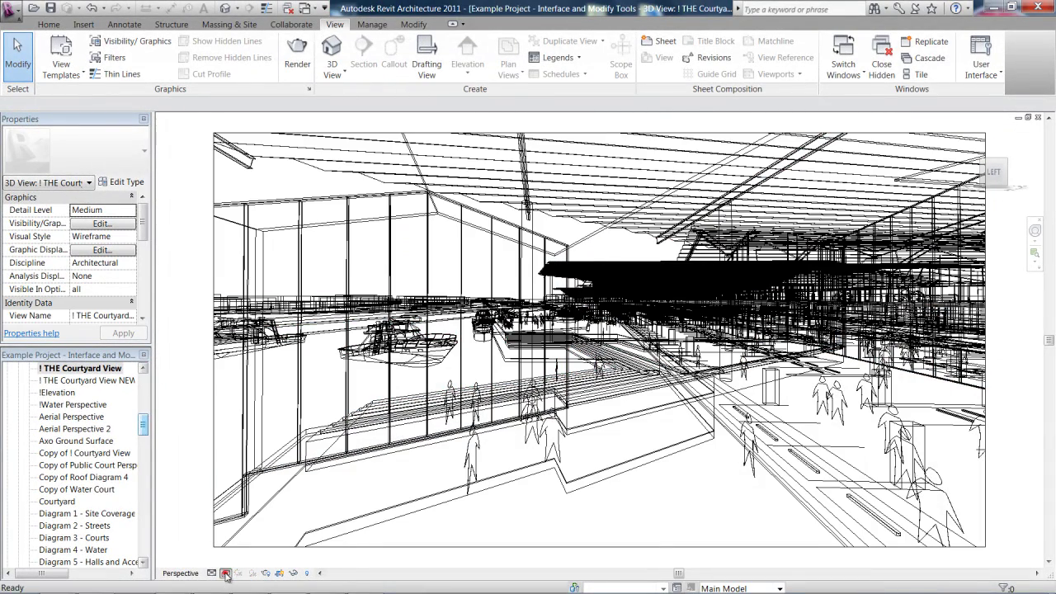
Step: Set the Courtyard perspective's visual style to Hidden Line and turn its shadows on
click(225, 573)
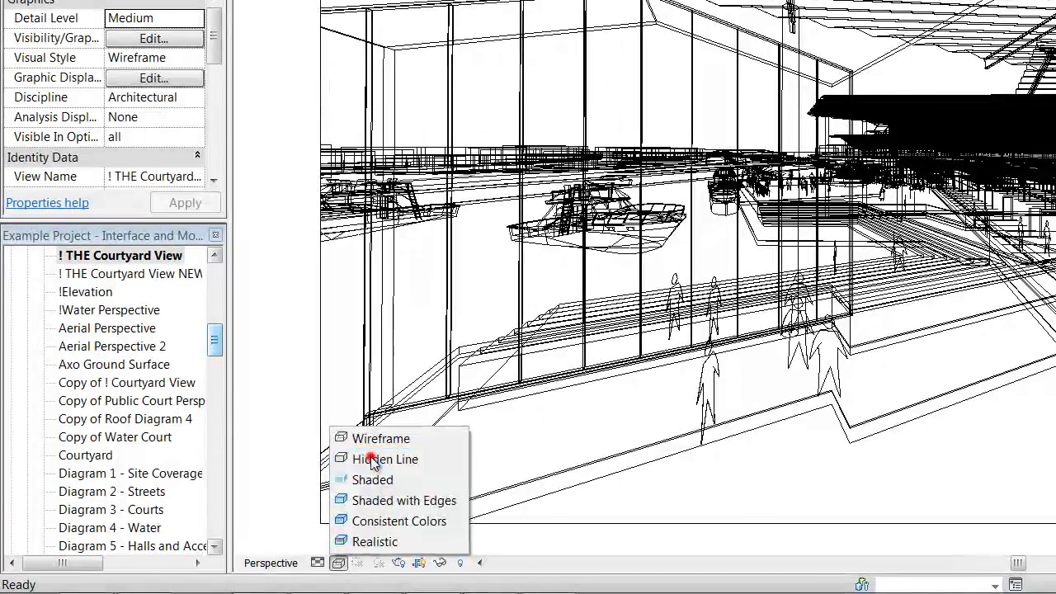
click(245, 502)
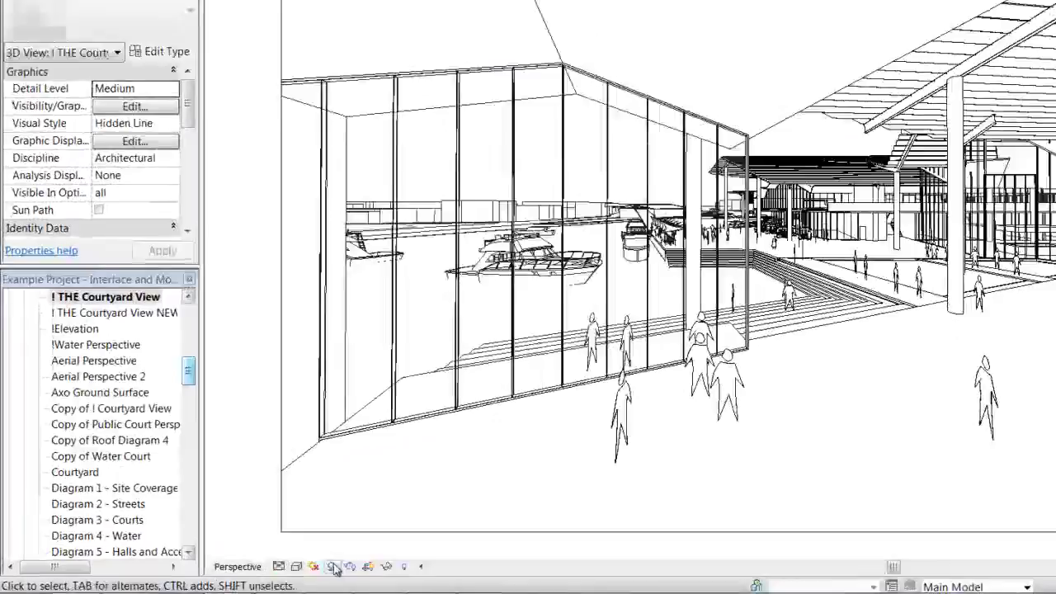
click(251, 572)
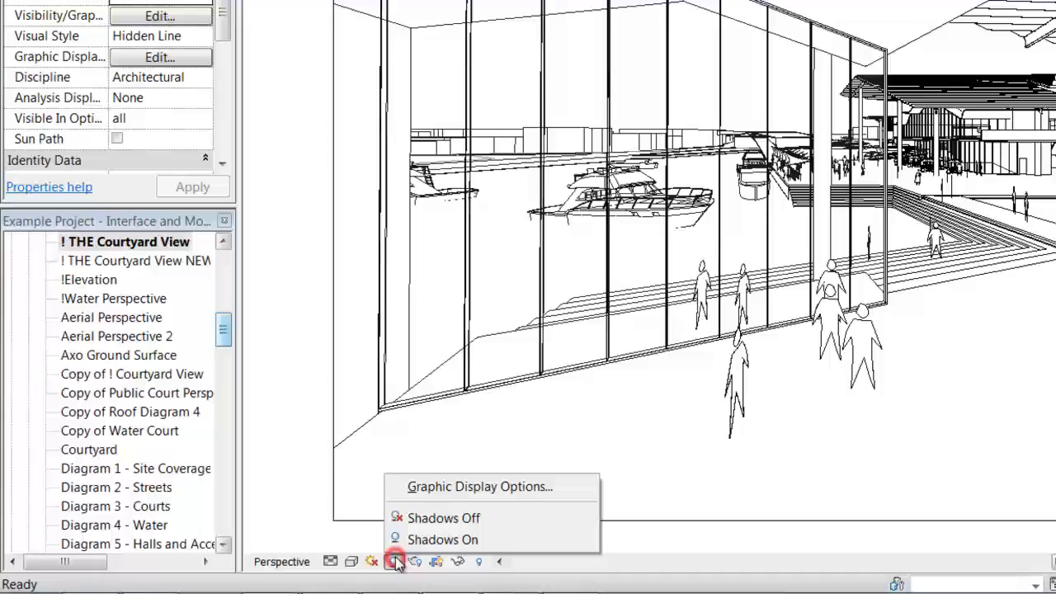
click(421, 539)
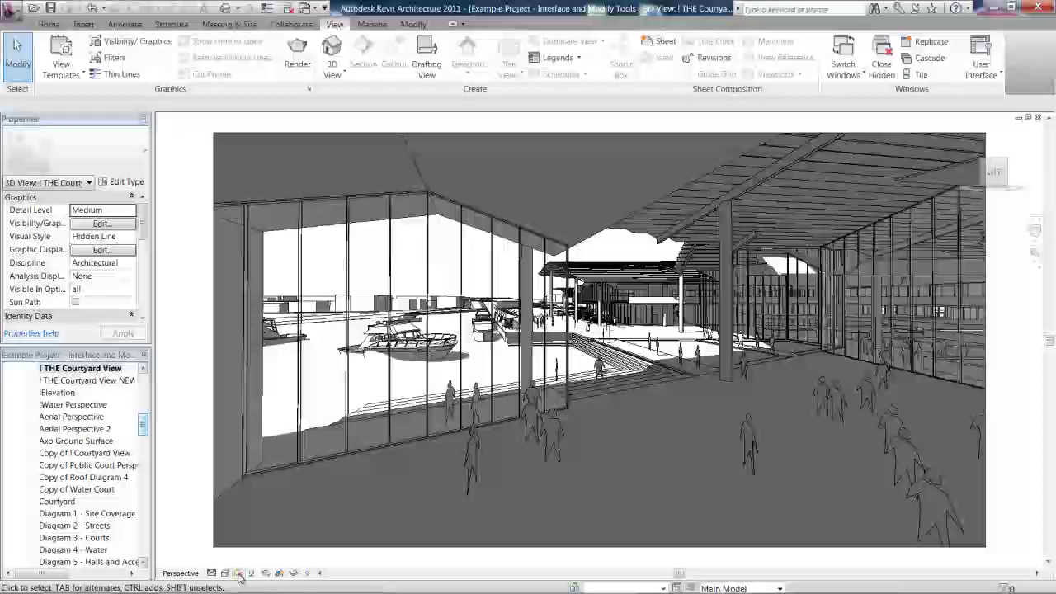
Step: Open the default {3D} view of the whole site
click(183, 521)
scroll(146, 426, down, 10)
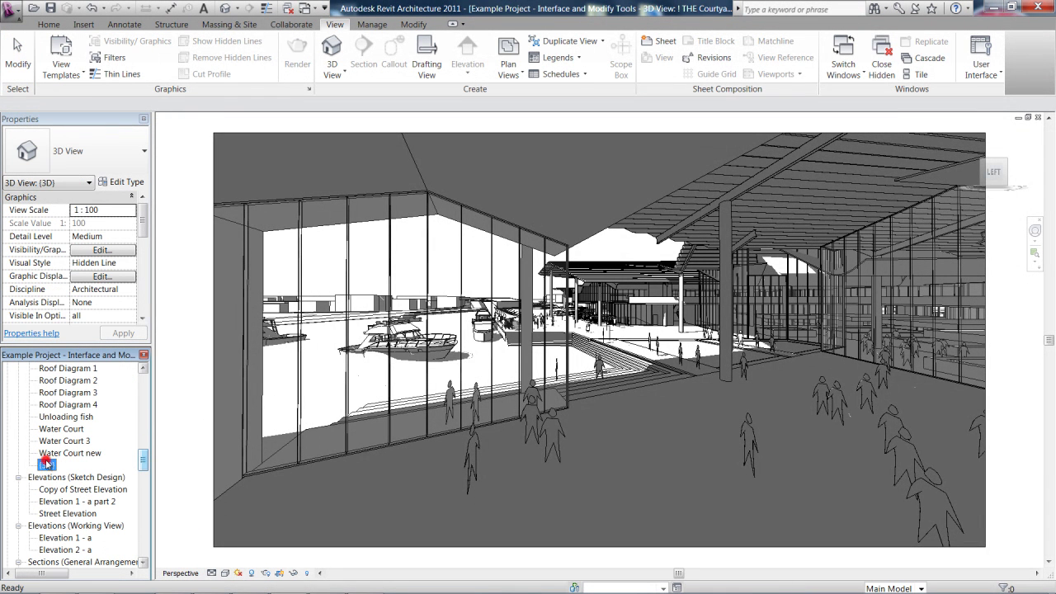
double_click(46, 464)
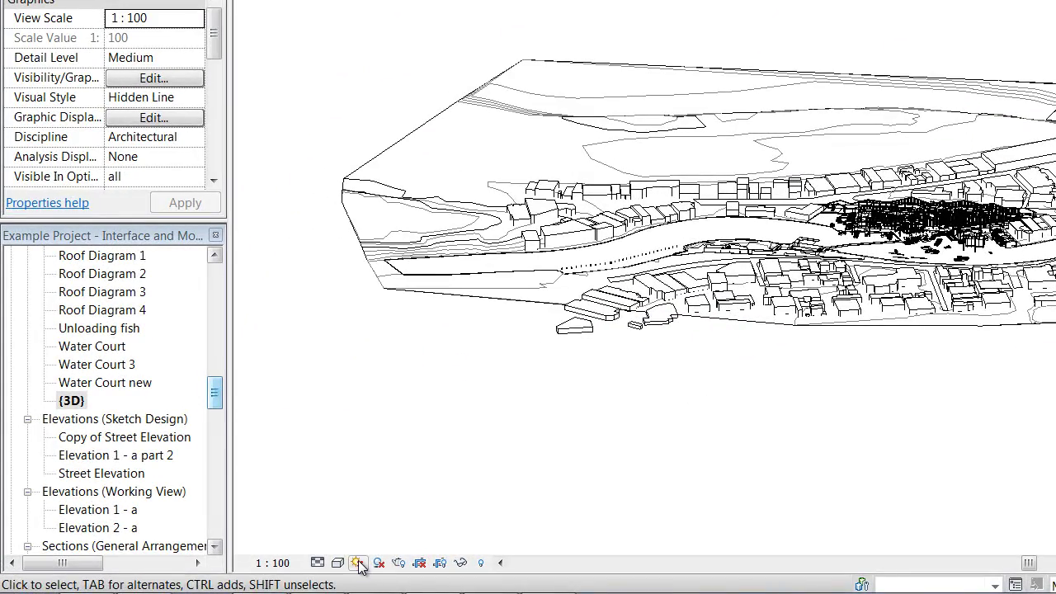
Step: Turn on the sun path in the {3D} view and bring the whole sun path diagram into view
click(330, 565)
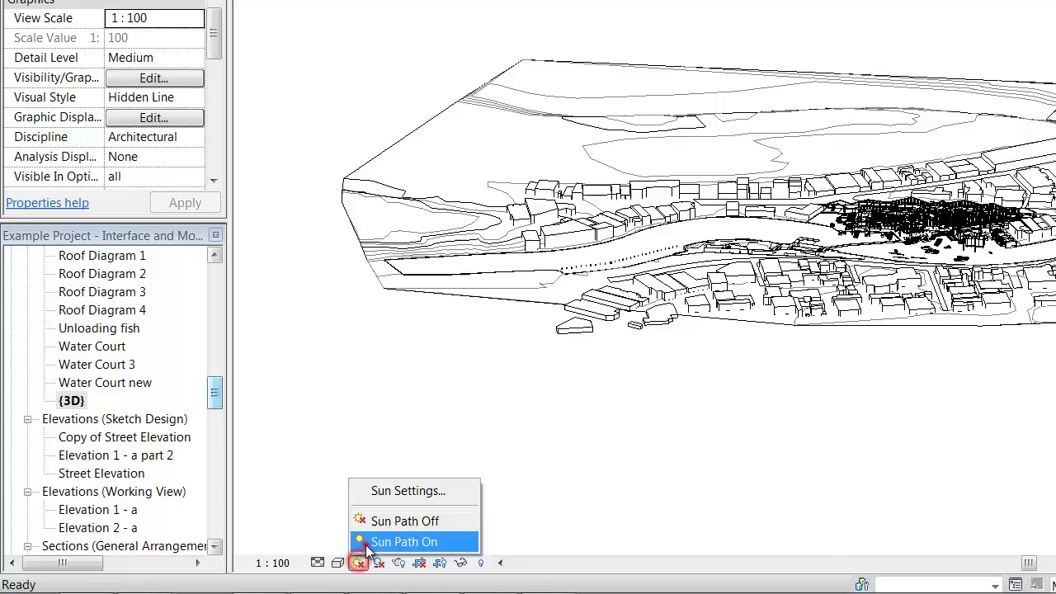
click(338, 549)
click(865, 133)
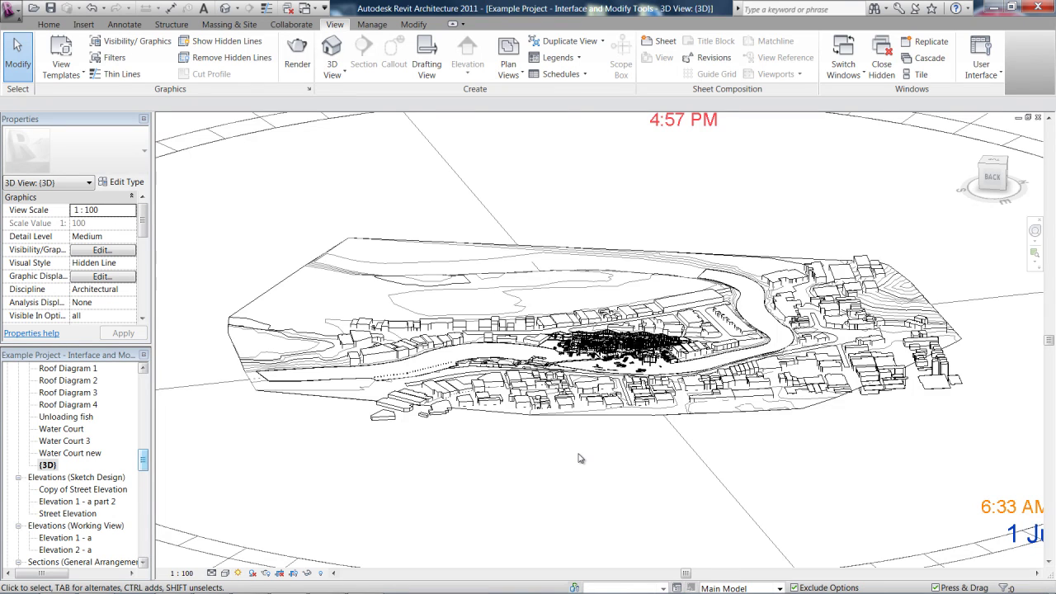
scroll(577, 459, down, 3)
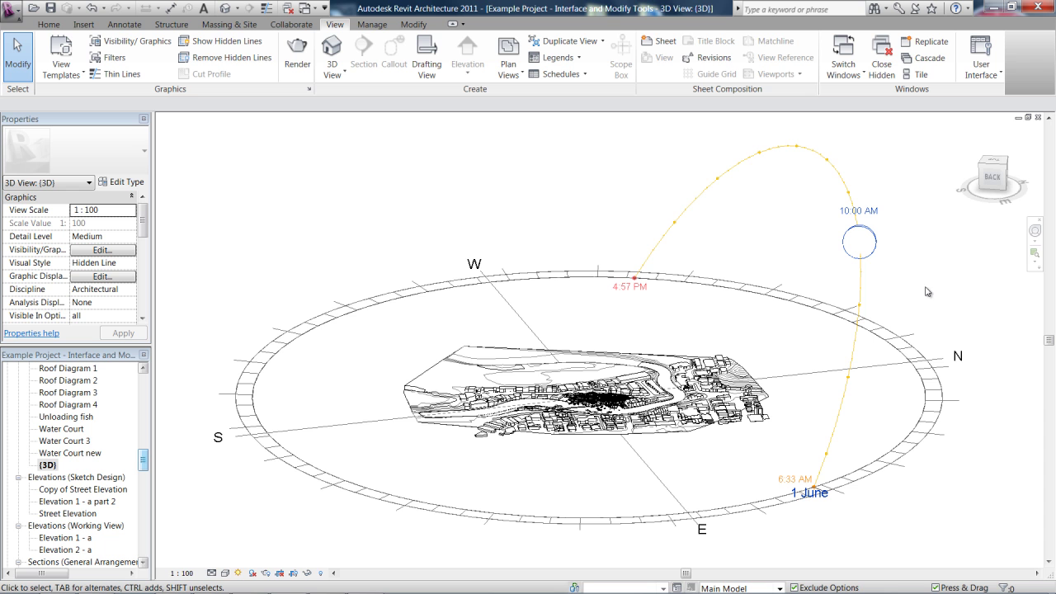
Step: Move the sun along its daily path to 1:45 PM, and shift its date to 9 April
click(862, 237)
drag(865, 229, 788, 169)
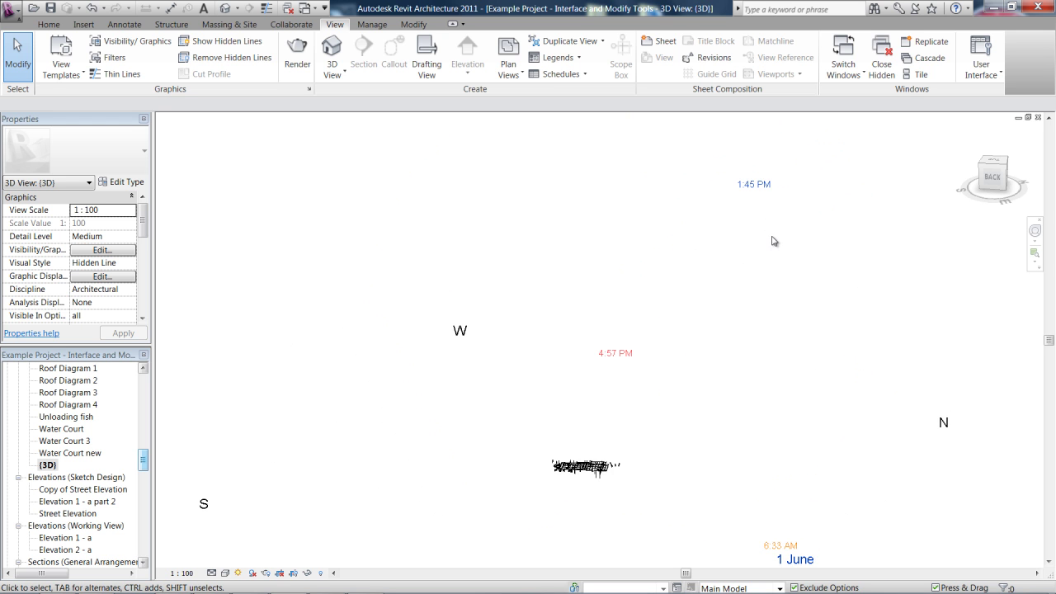
click(766, 211)
drag(765, 211, 715, 220)
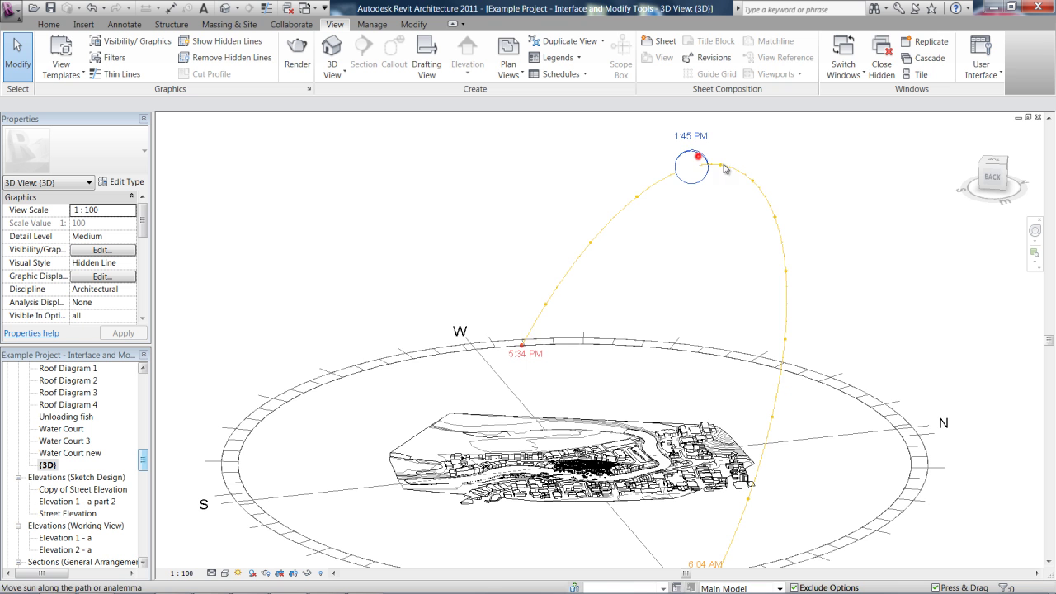
Step: Move the sun along the 9 April path to 10:45 AM
drag(699, 167, 777, 224)
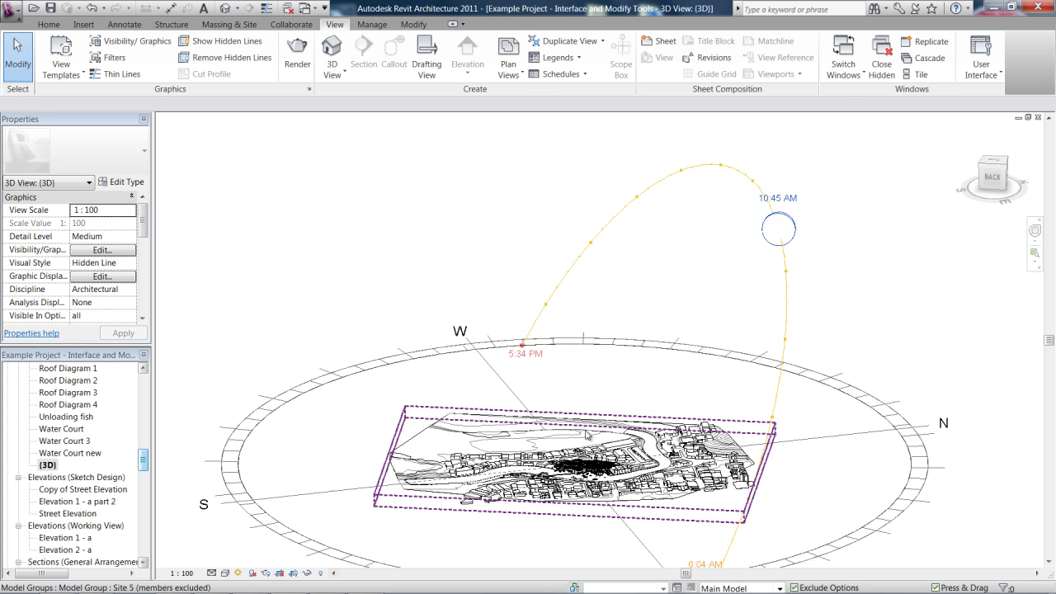
middle_drag(590, 431, 627, 351)
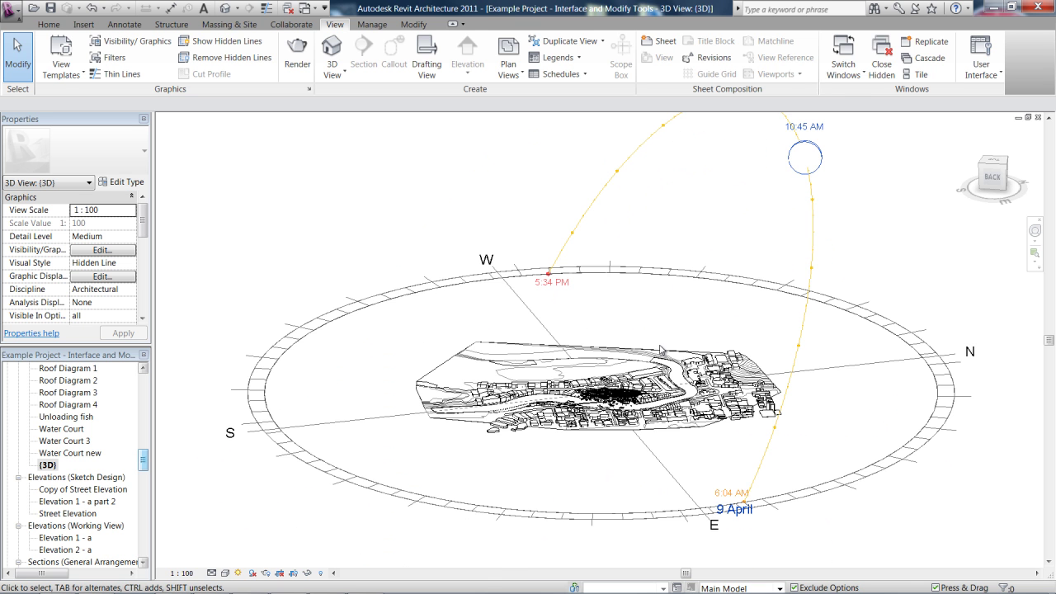
middle_click(648, 351)
middle_click(648, 351)
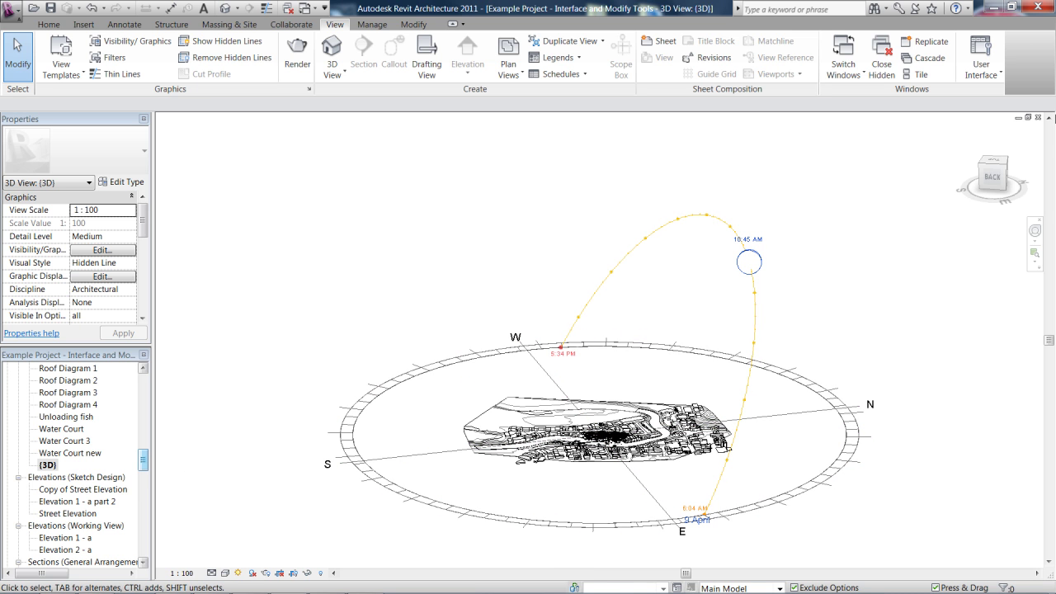
Step: Close the {3D} view and open the Courtyard perspective's rendering settings to examine the quality options
click(1038, 118)
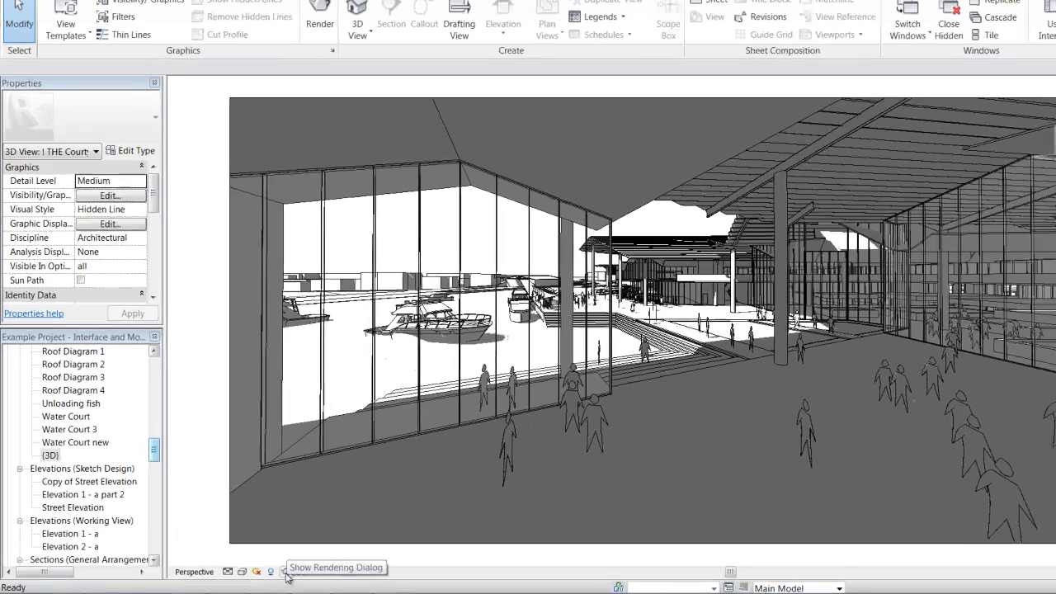
click(284, 572)
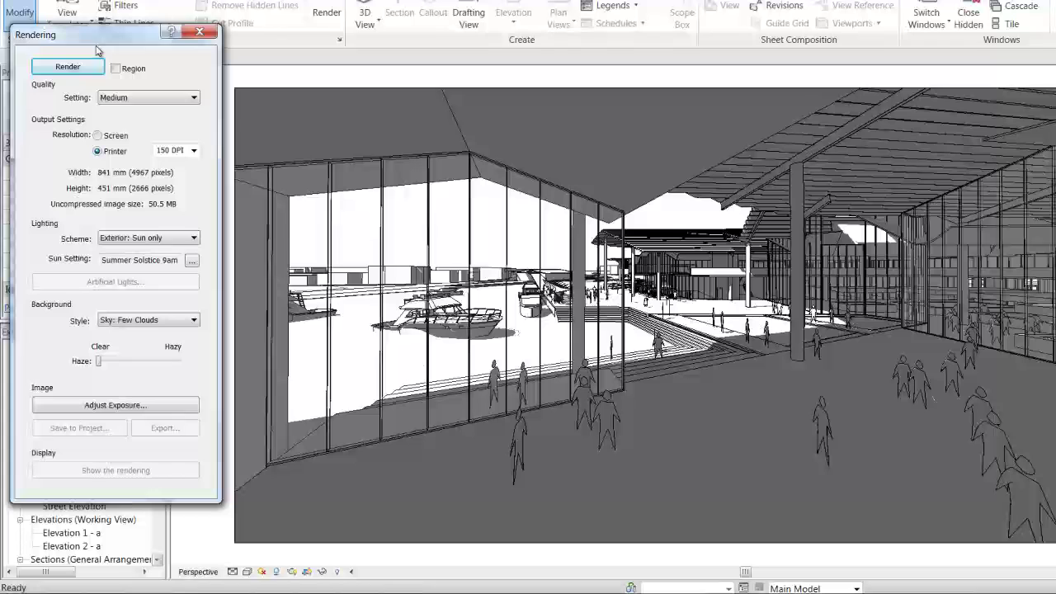
click(146, 98)
click(147, 97)
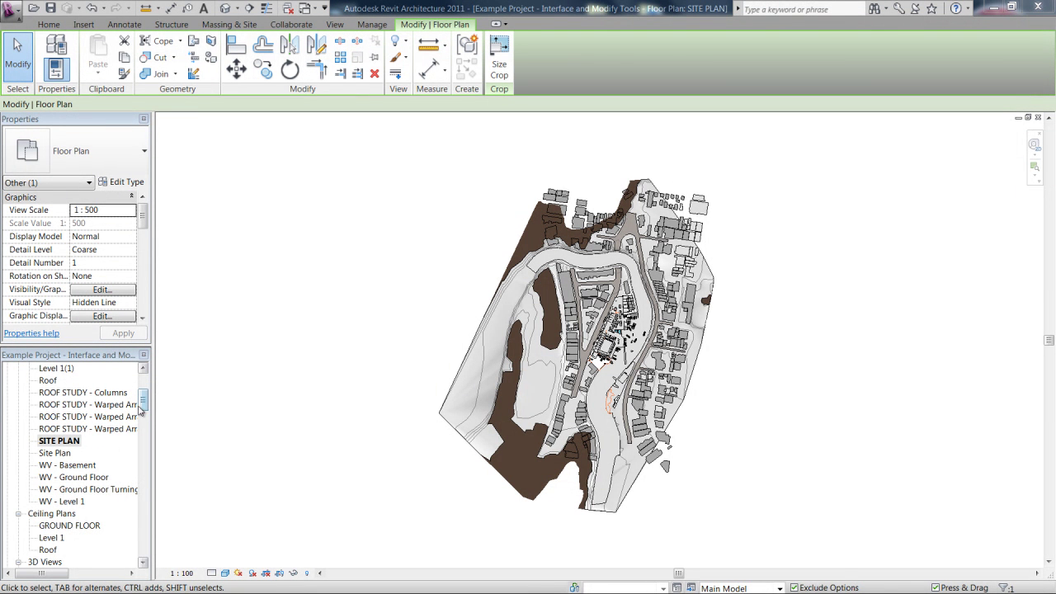
Step: Show the crop region of the SITE PLAN floor plan and select its boundary
mouse_move(142, 405)
mouse_down()
mouse_move(142, 385)
mouse_move(143, 399)
mouse_up()
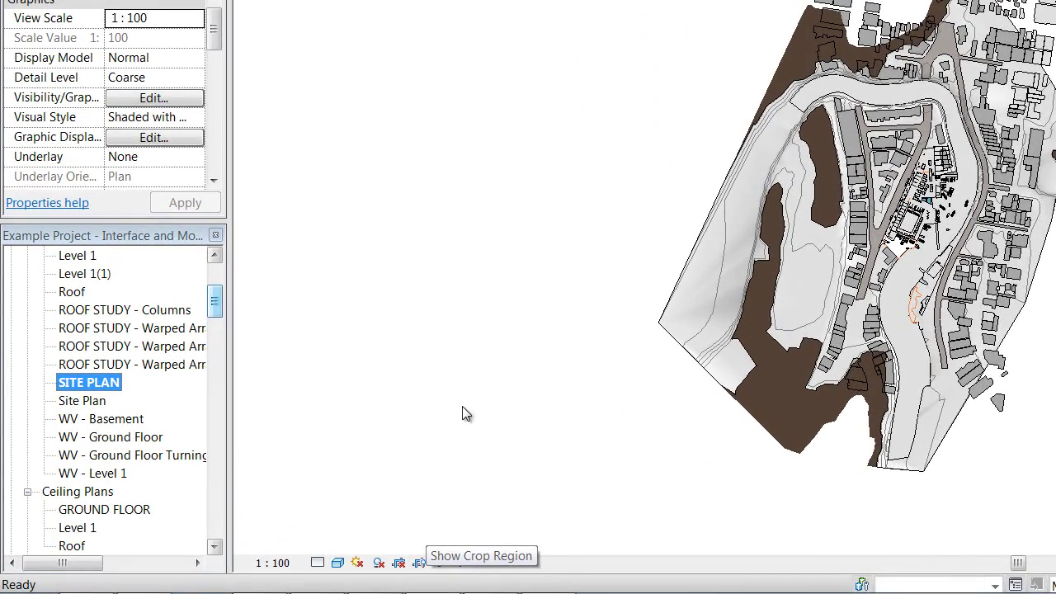
click(582, 212)
click(502, 321)
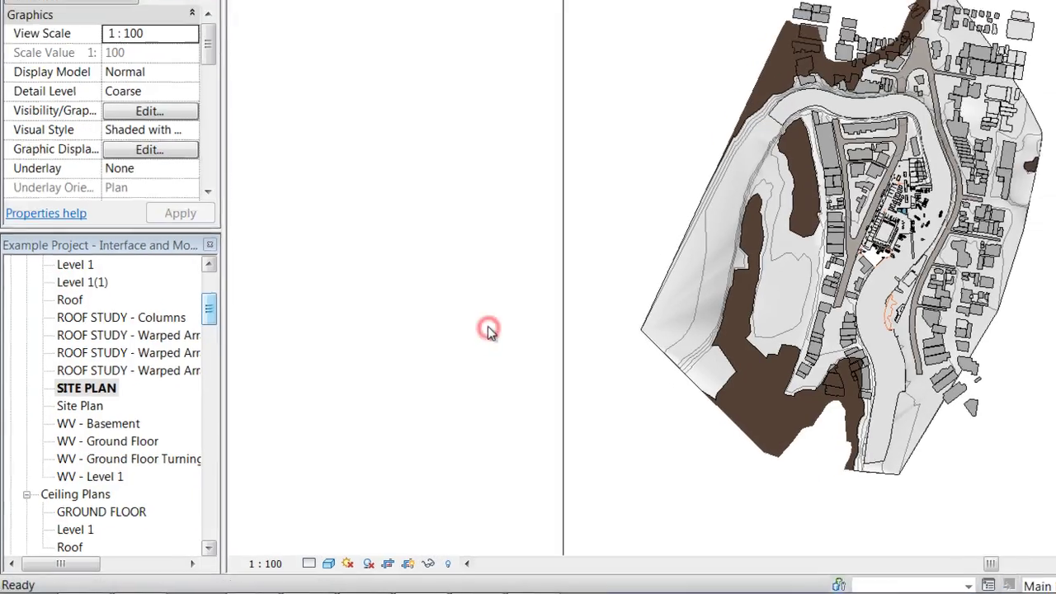
click(563, 221)
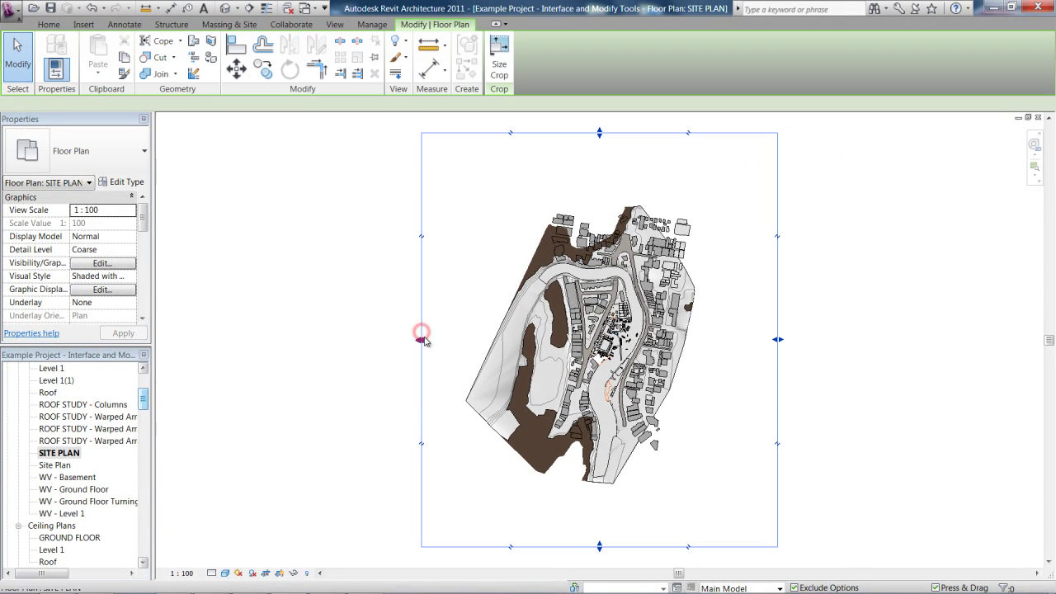
Step: Pull all four edges of the crop region inward so it closely frames the waterfront building and adjacent blocks
drag(422, 339, 491, 339)
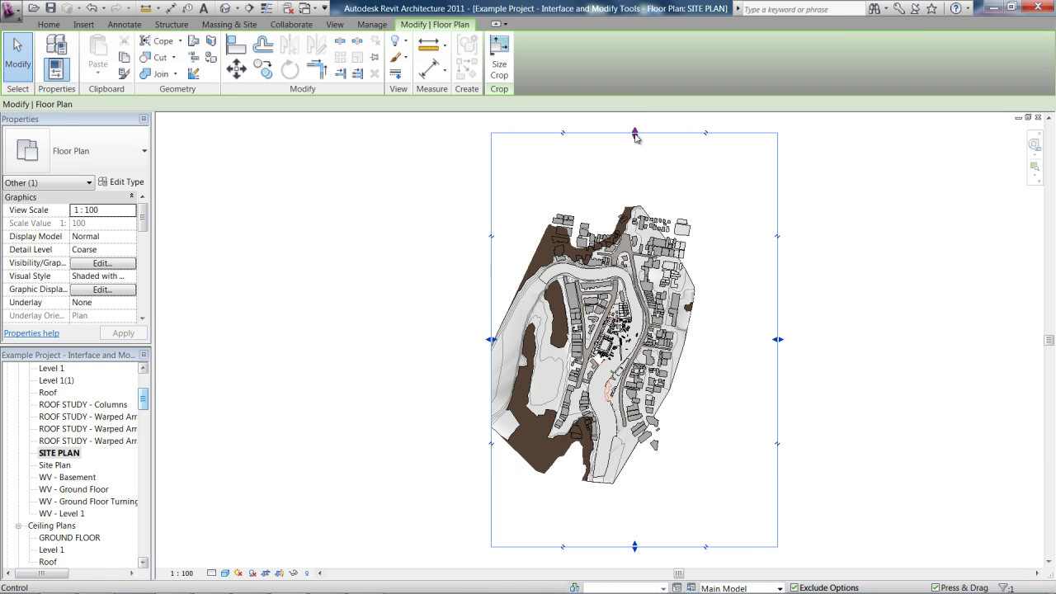
drag(634, 134, 634, 295)
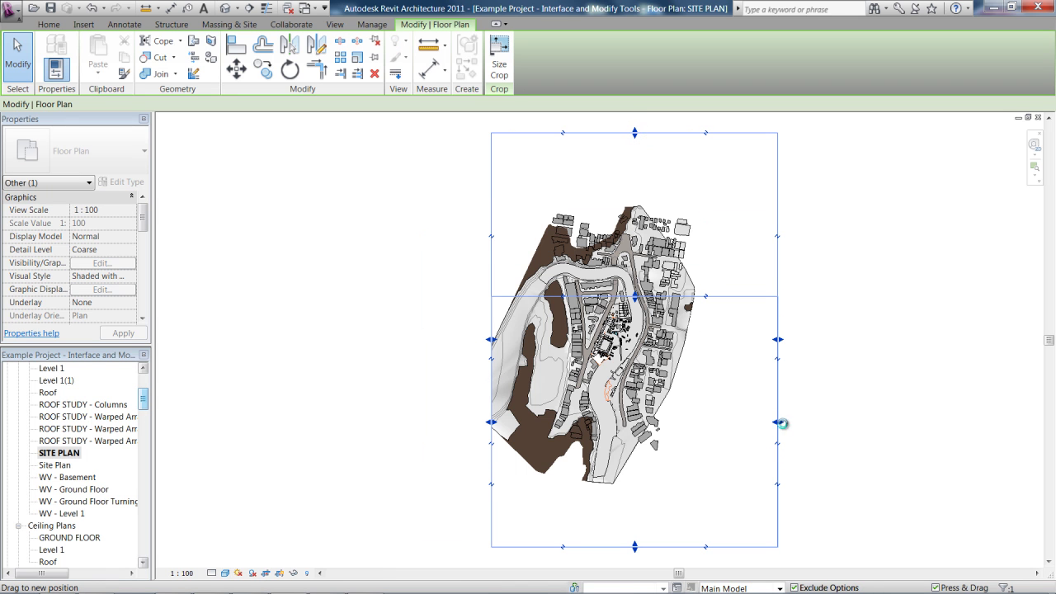
drag(634, 546, 747, 406)
drag(778, 365, 521, 356)
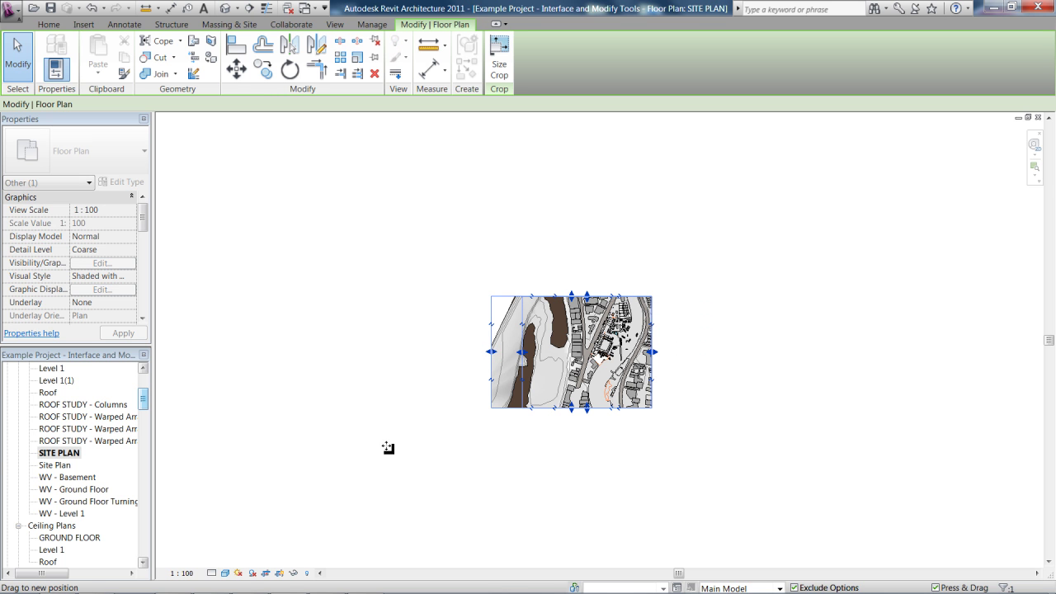
drag(399, 435, 435, 433)
click(457, 416)
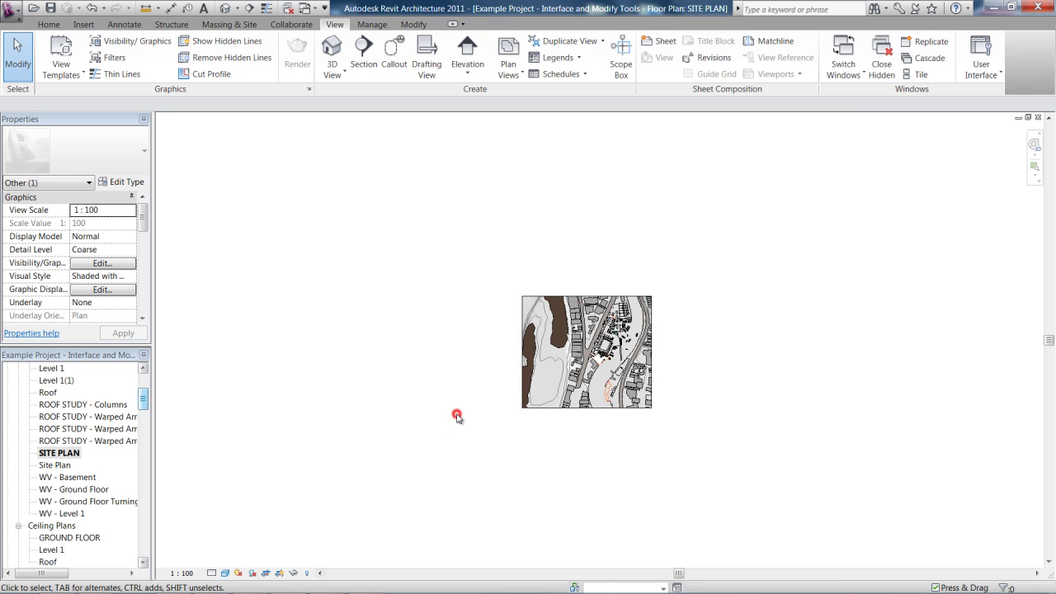
Step: Hide the crop region boundary around the cropped site plan
click(751, 384)
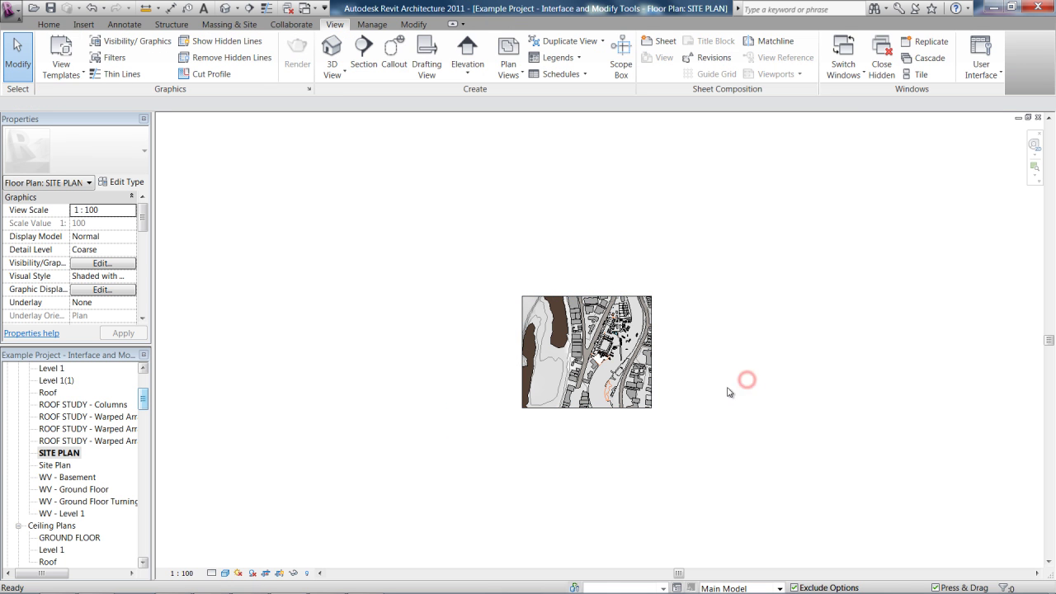
key(z)
key(f)
click(718, 392)
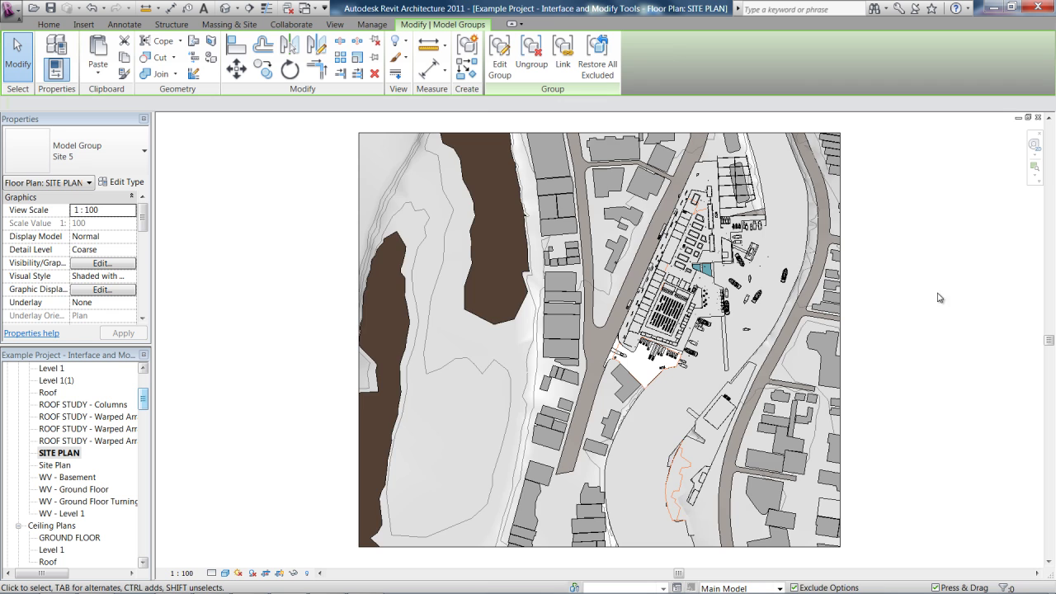
click(287, 252)
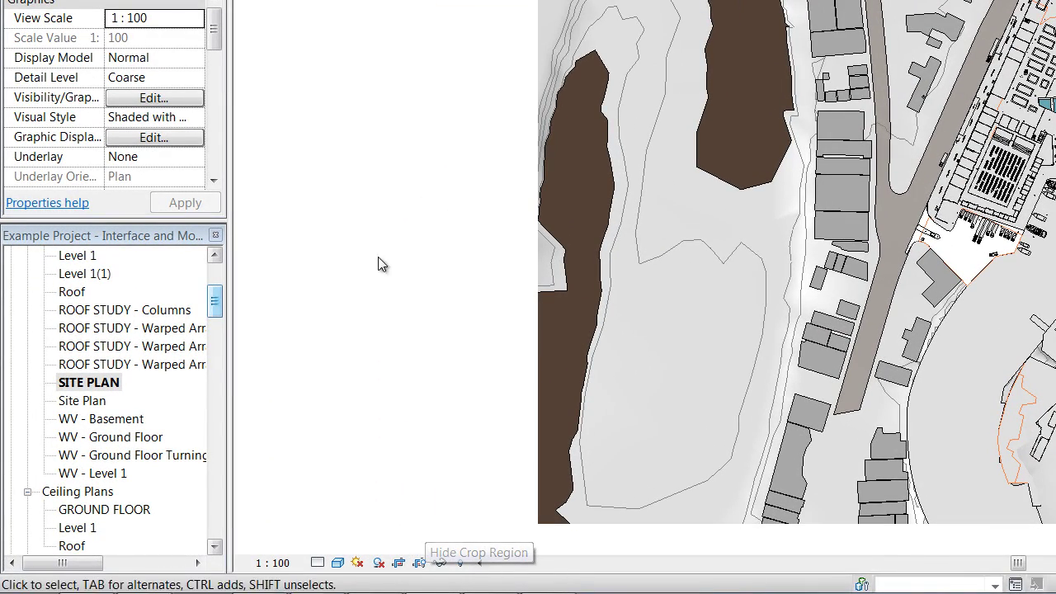
Step: Turn cropping of the SITE PLAN view off and back on to compare the full and cropped plan
click(400, 564)
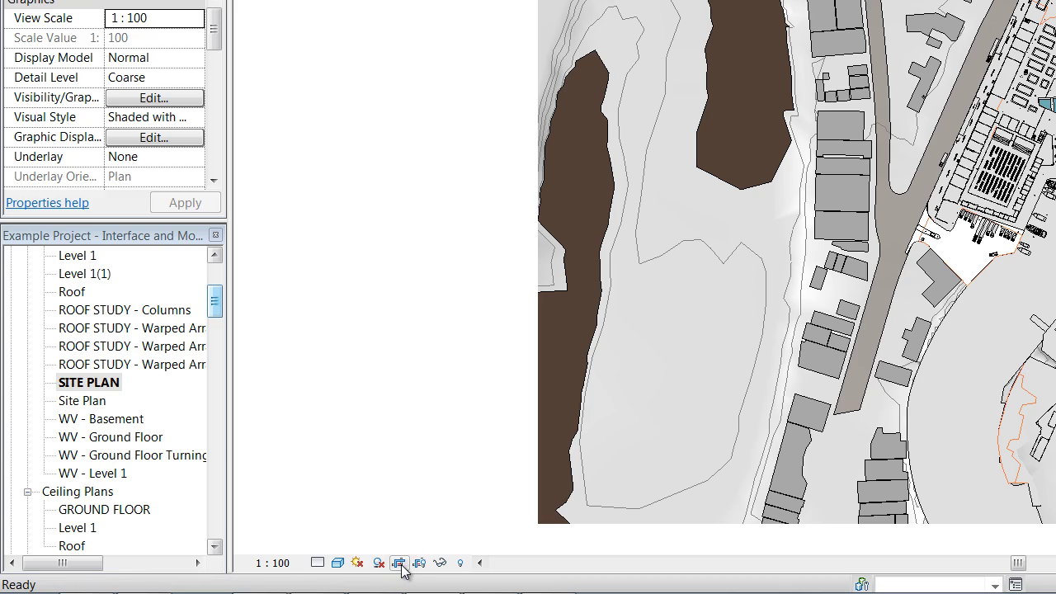
click(401, 564)
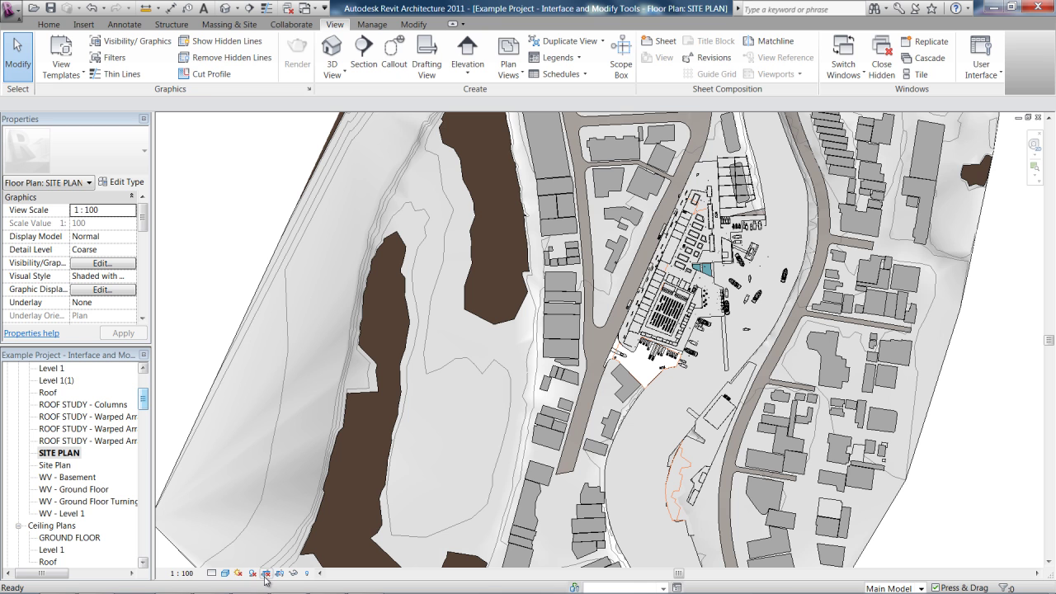
click(264, 573)
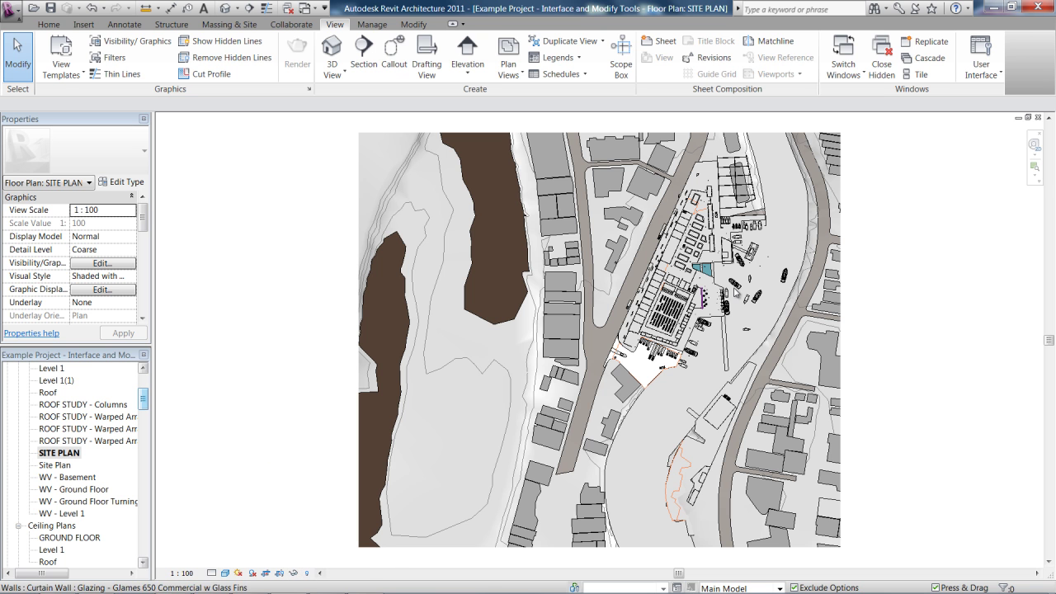
Step: Hide only the long, narrow ramp beside the moored boats in the site plan, by element
scroll(890, 303, up, 1)
scroll(891, 304, up, 2)
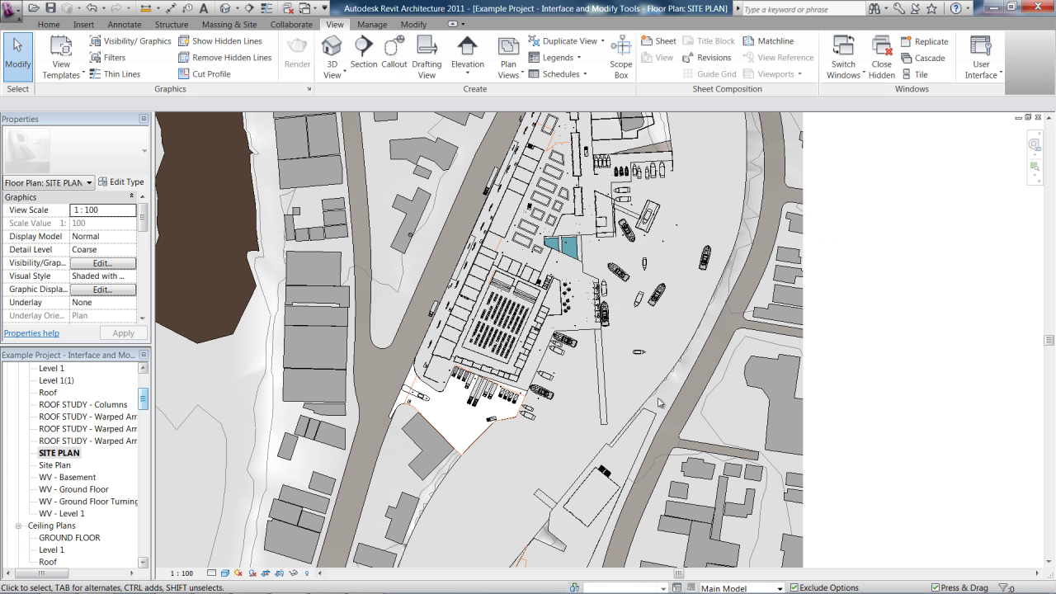
click(603, 365)
right_click(605, 363)
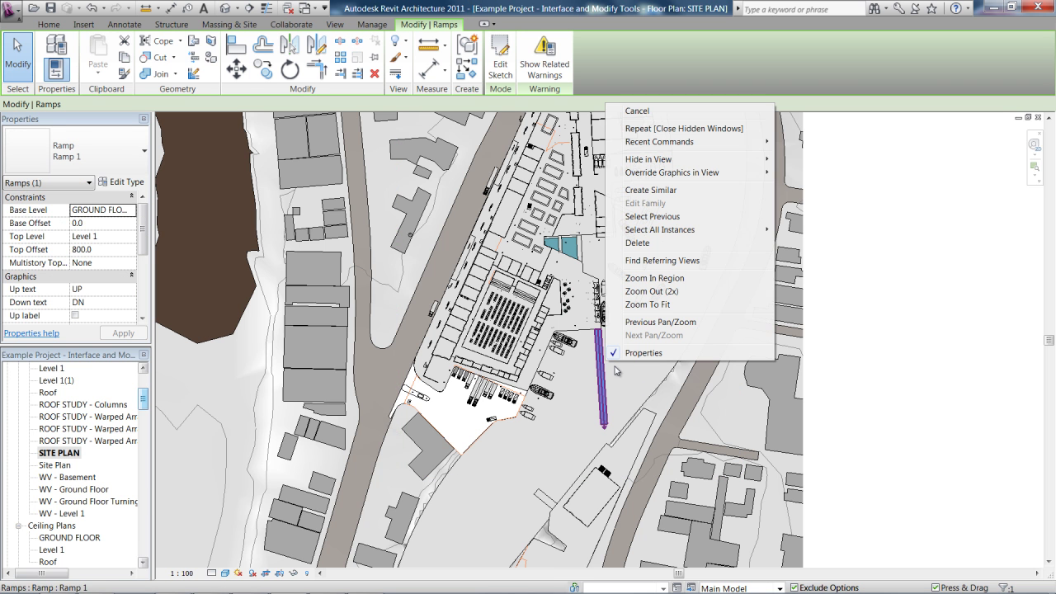
click(701, 162)
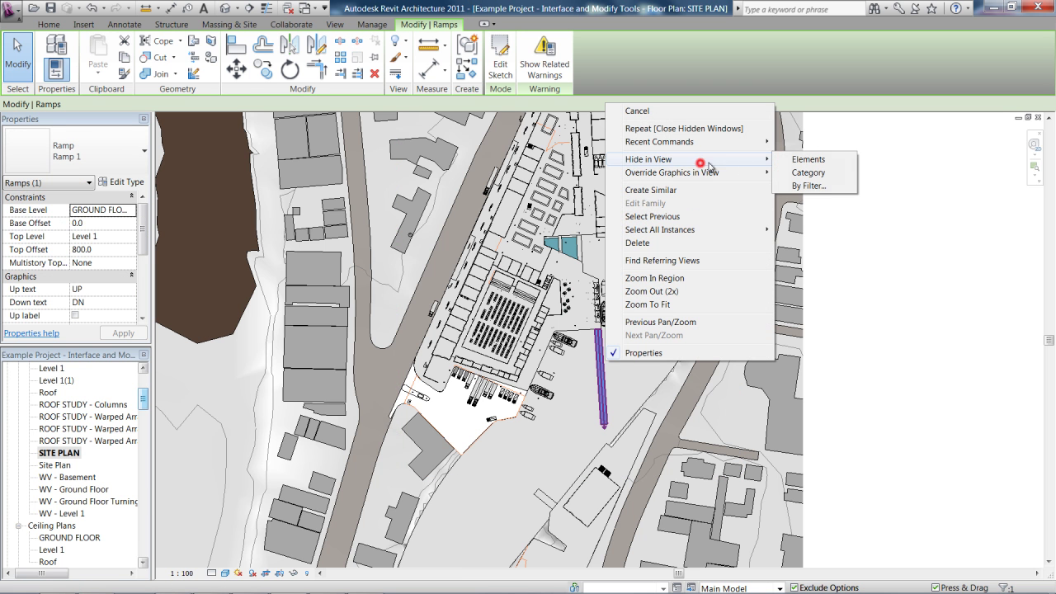
click(796, 165)
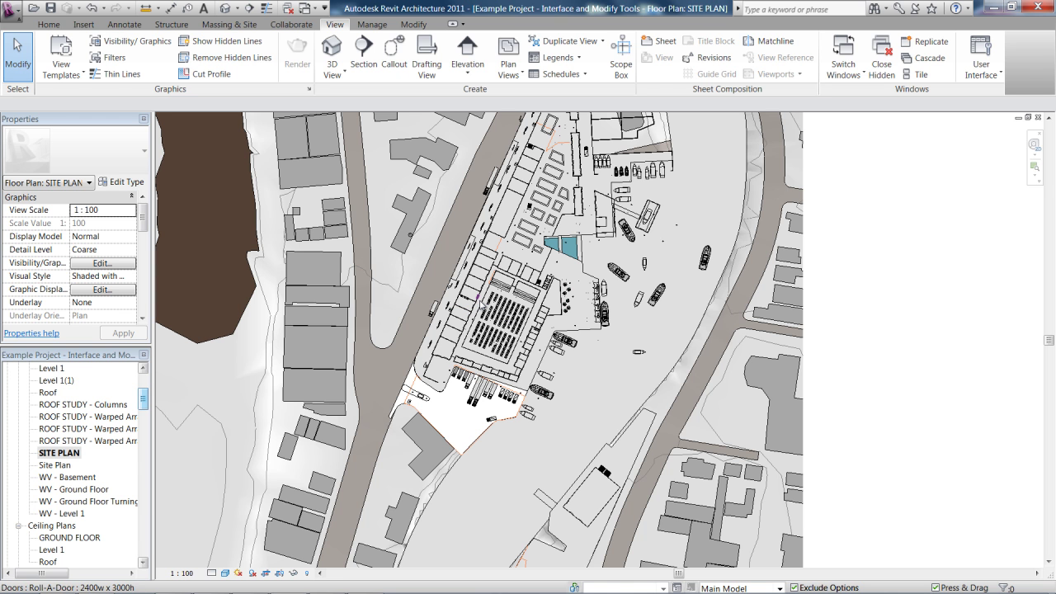
Step: Hide the whole wall category in the site plan, starting from one wall of the main building
right_click(483, 301)
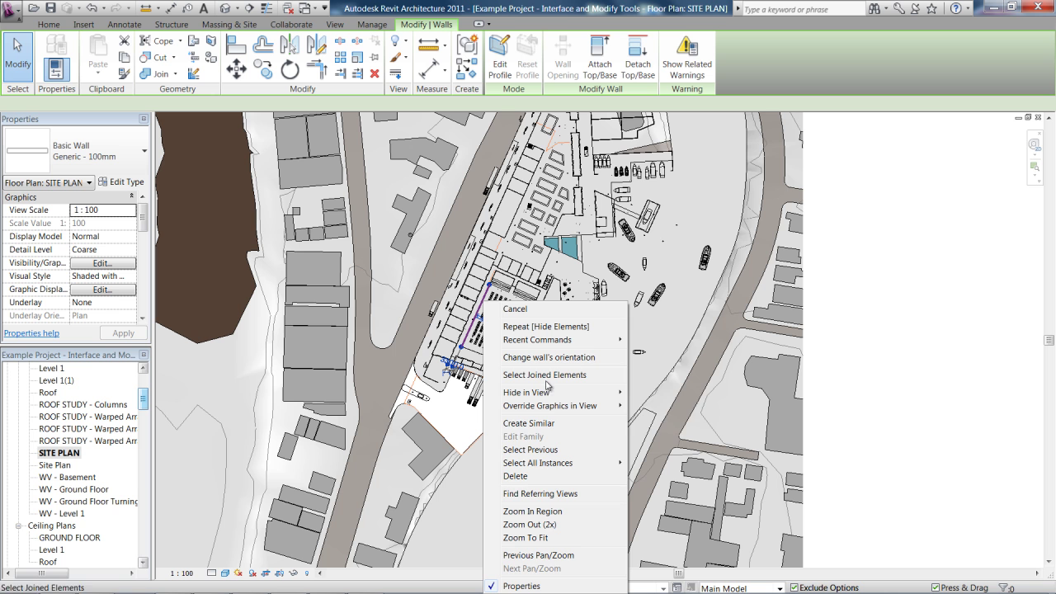
mouse_move(550, 393)
click(664, 407)
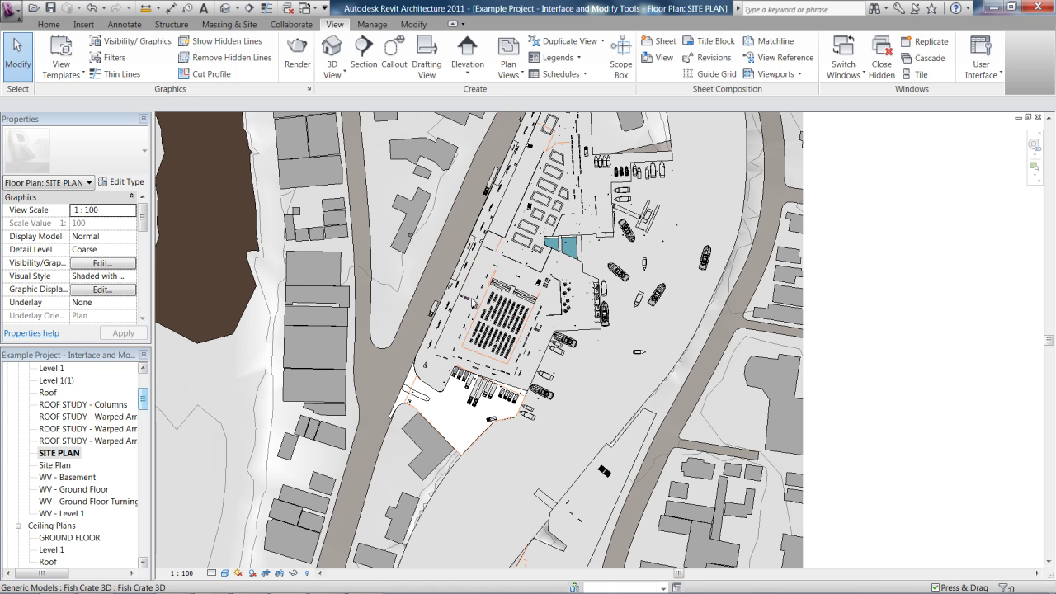
Step: Reveal the hidden elements in the site plan and unhide the ramp by element
scroll(485, 285, up, 2)
scroll(526, 276, up, 1)
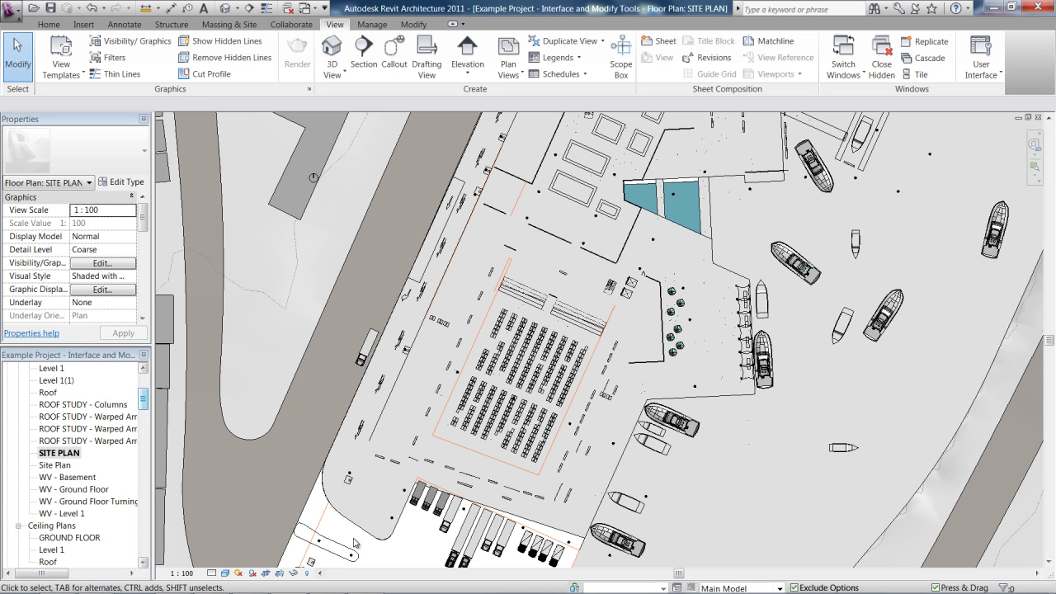
click(306, 577)
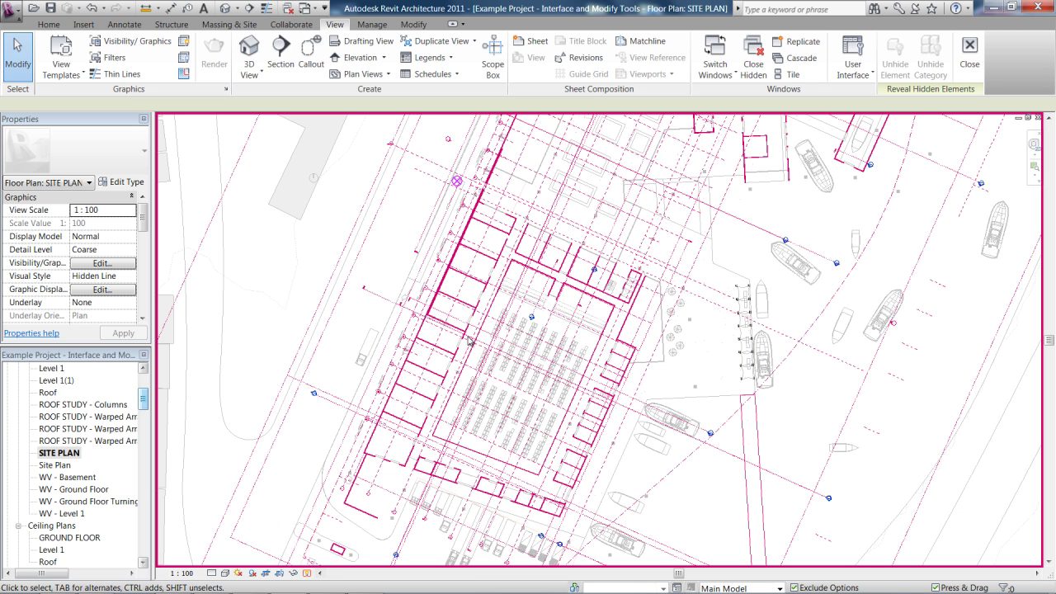
click(760, 430)
right_click(761, 430)
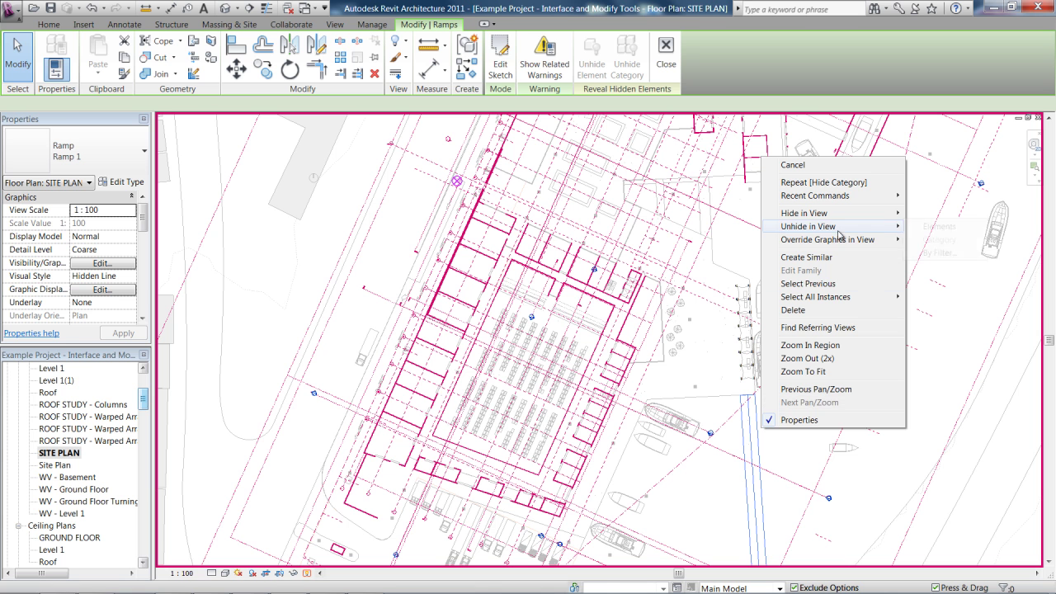
click(919, 228)
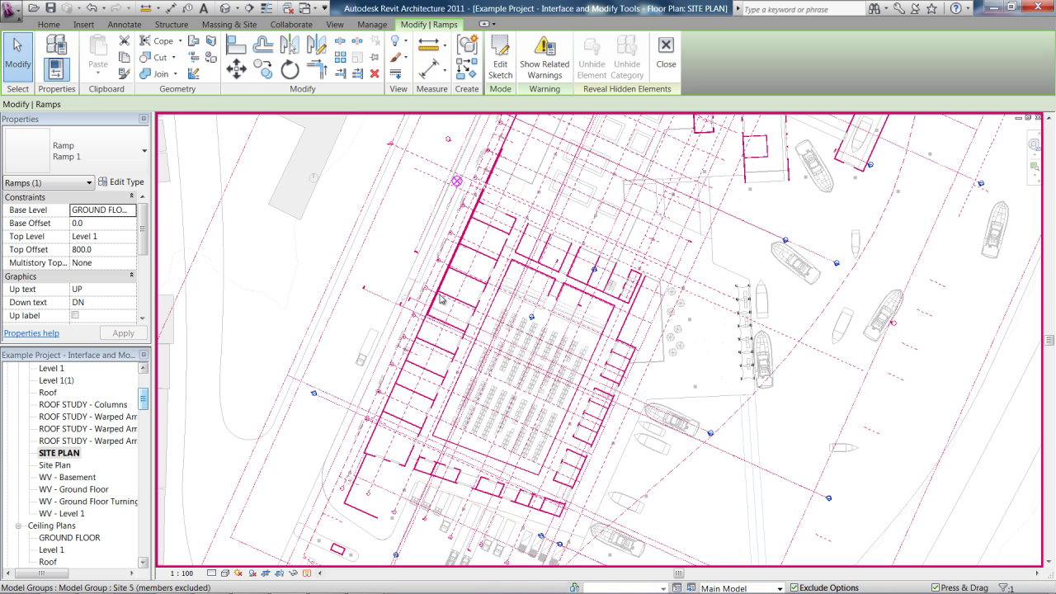
Step: Unhide the whole wall category in the site plan and leave the Reveal Hidden Elements mode
click(427, 345)
right_click(428, 347)
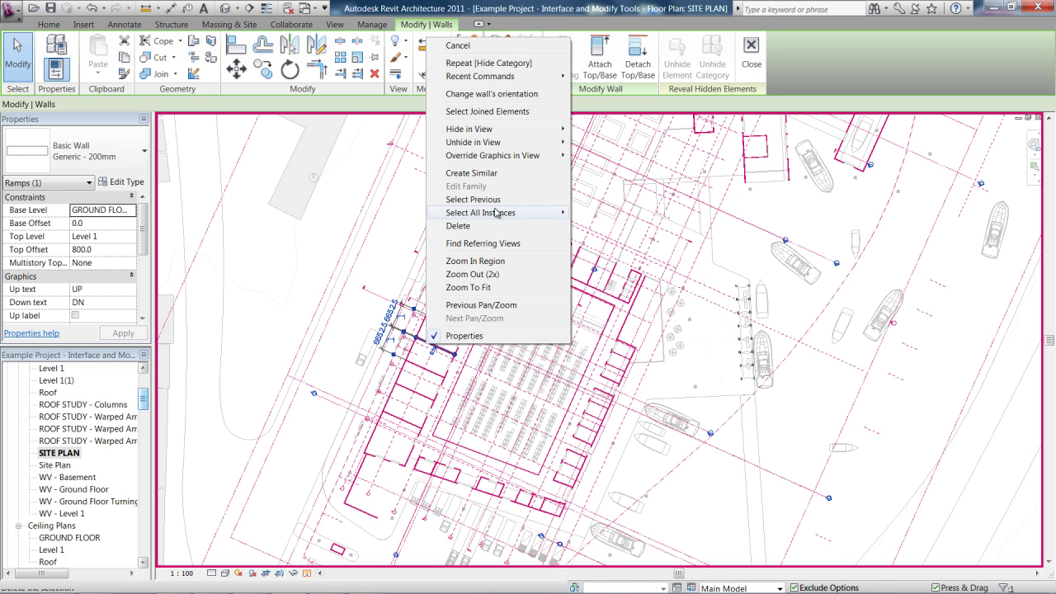
mouse_move(474, 142)
click(608, 155)
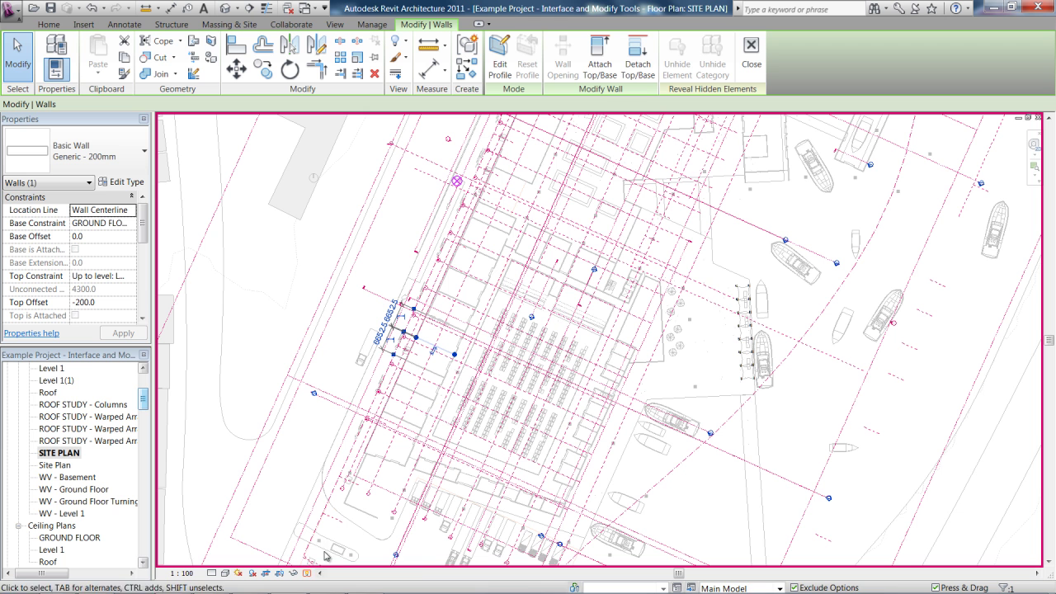
click(307, 576)
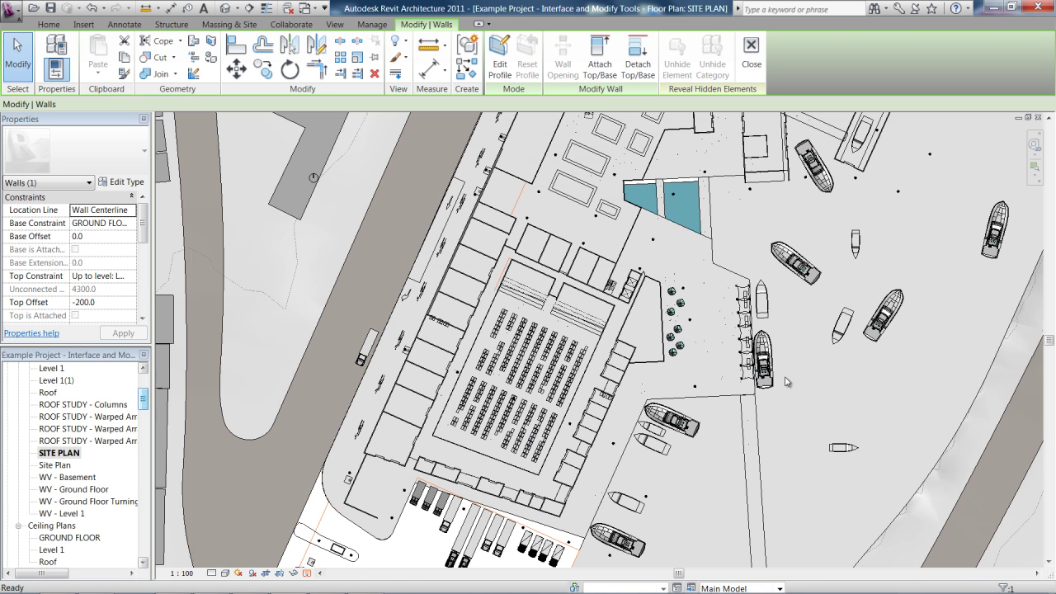
Step: Set the visual style of the SITE PLAN view to Hidden Line
scroll(862, 396, down, 3)
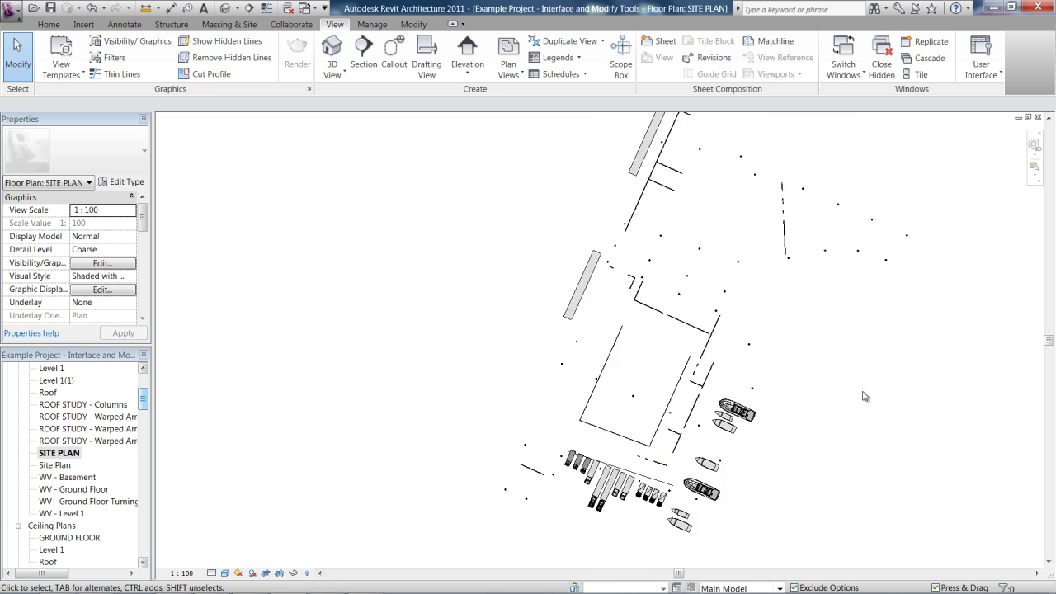
middle_drag(862, 394, 688, 383)
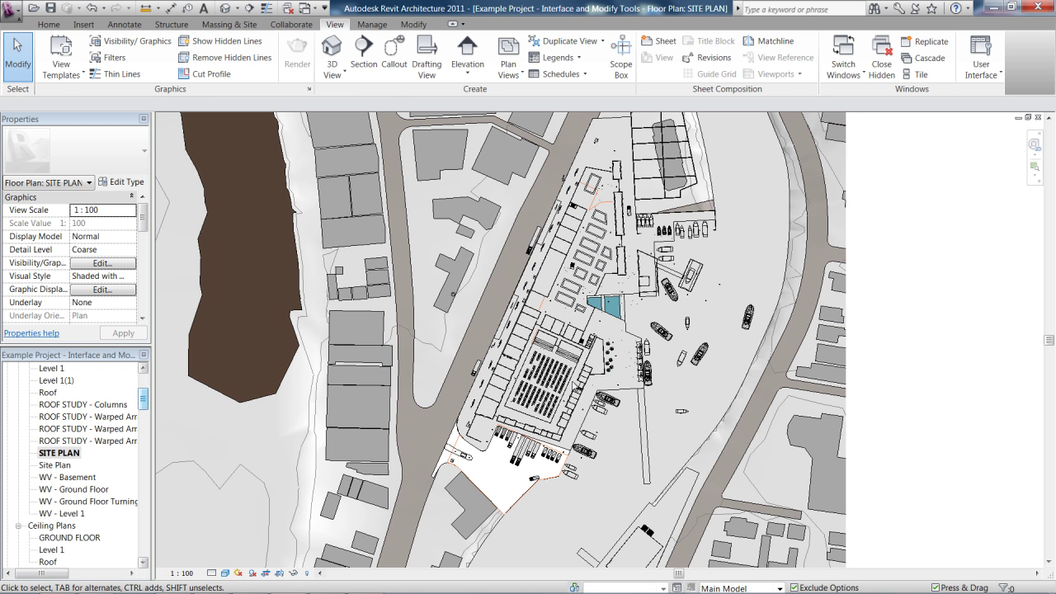
scroll(745, 417, down, 2)
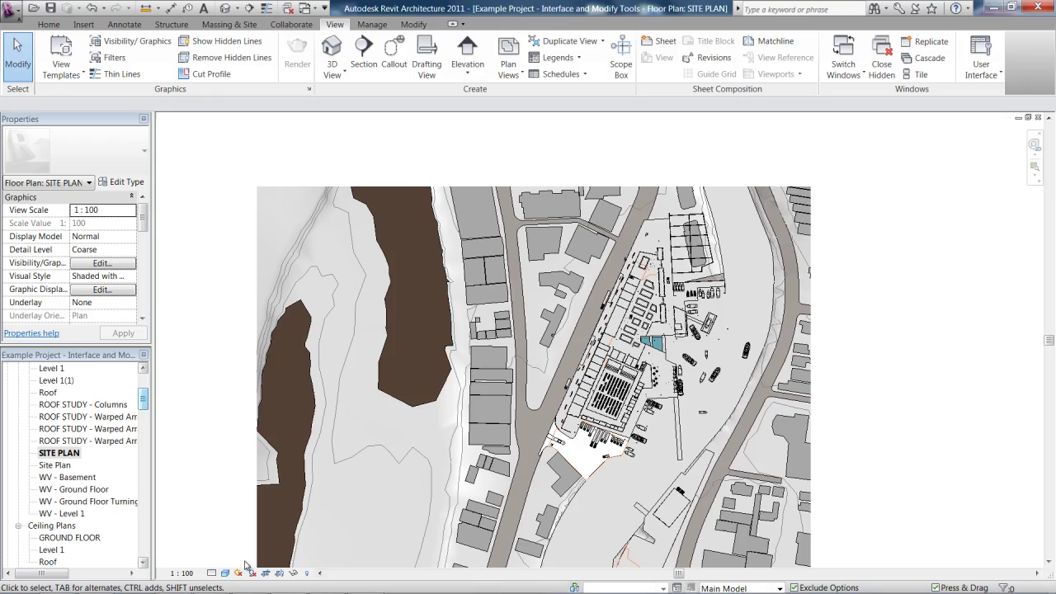
click(225, 572)
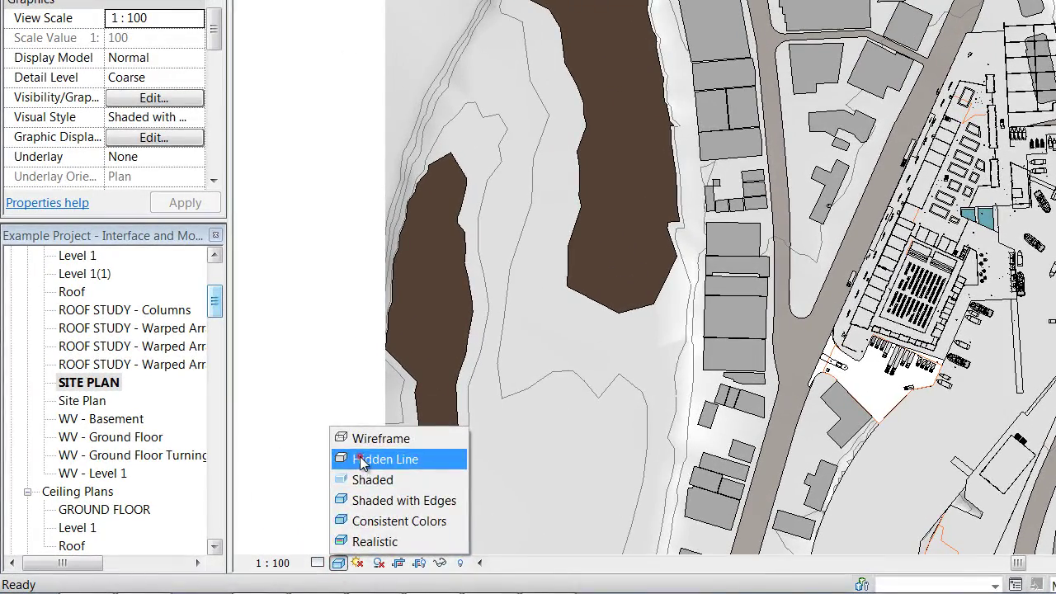
click(360, 461)
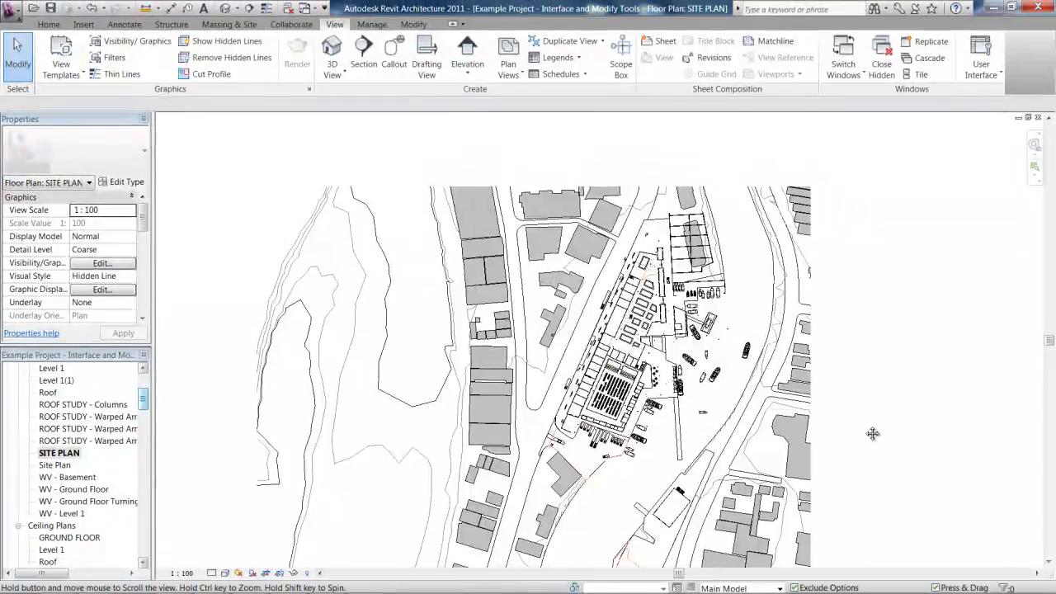